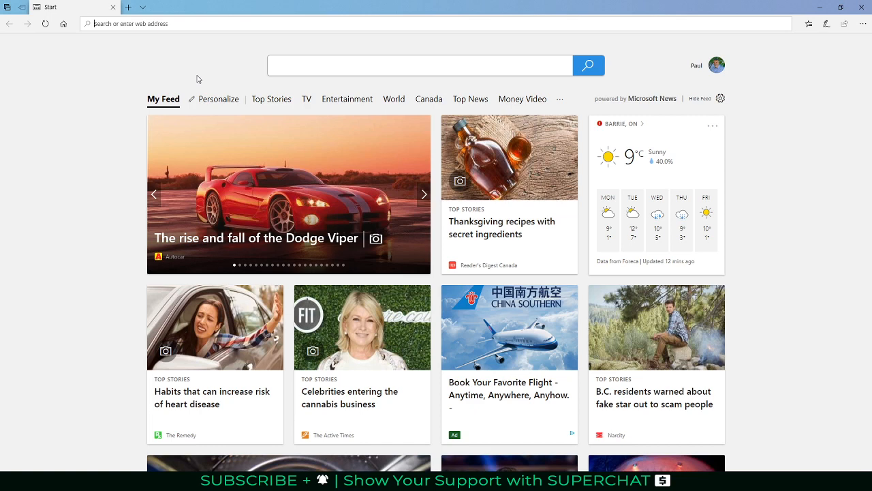
# Go to timhortons.com and start saving the Tim Hortons logo picture from the welcome page
pyautogui.write('timhortons.com')
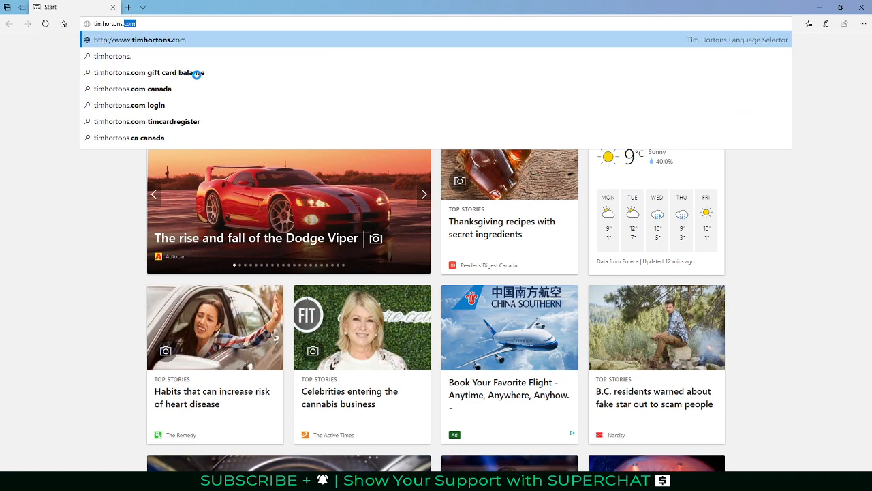
pyautogui.press('Return')
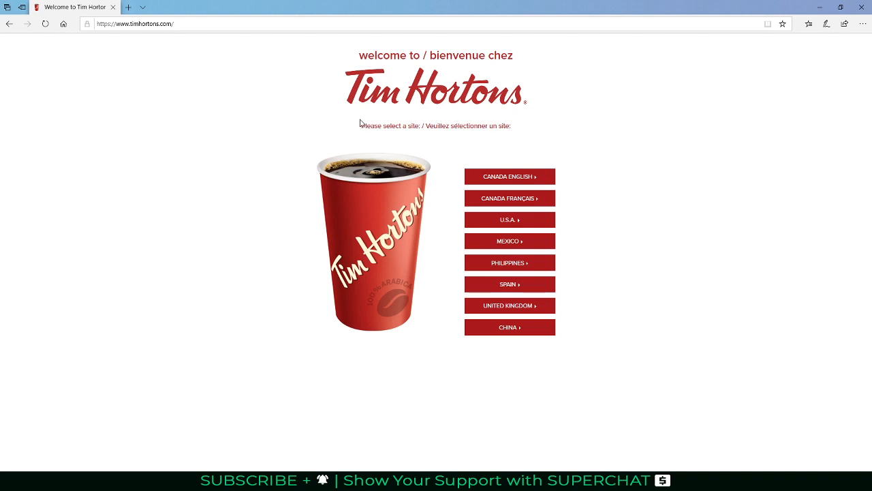
pyautogui.rightClick(384, 95)
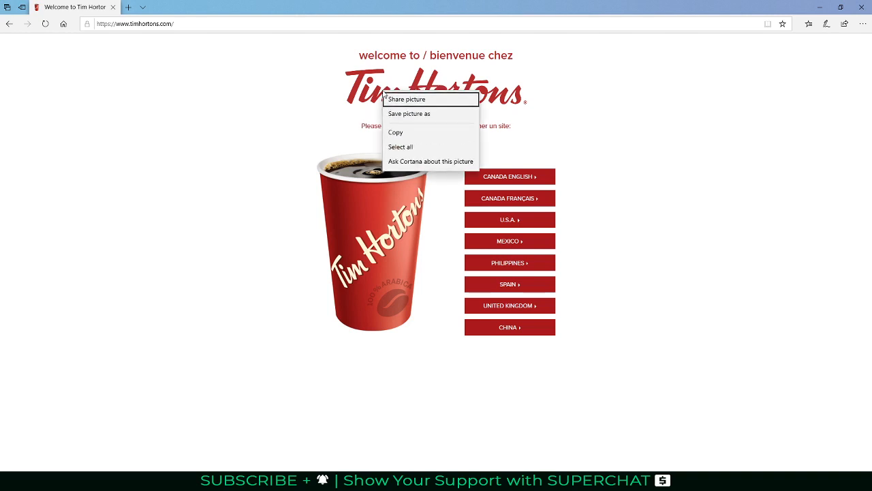
pyautogui.click(402, 113)
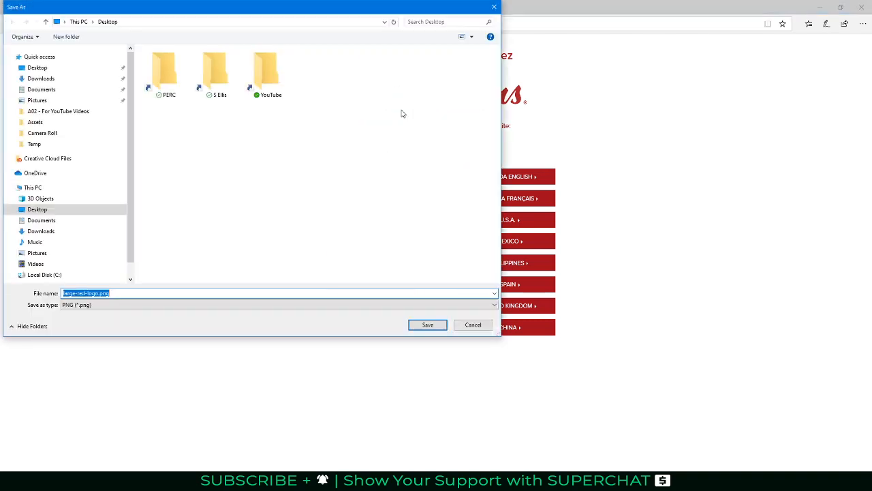
# Create a folder named Tim Hortons on the Desktop and save the logo in it as large-red-logo.png
pyautogui.click(79, 211)
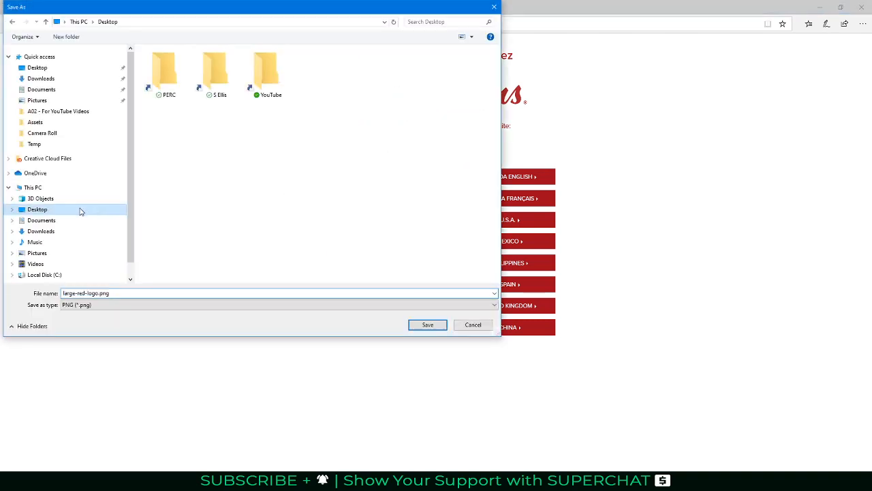
pyautogui.click(65, 37)
pyautogui.write('T')
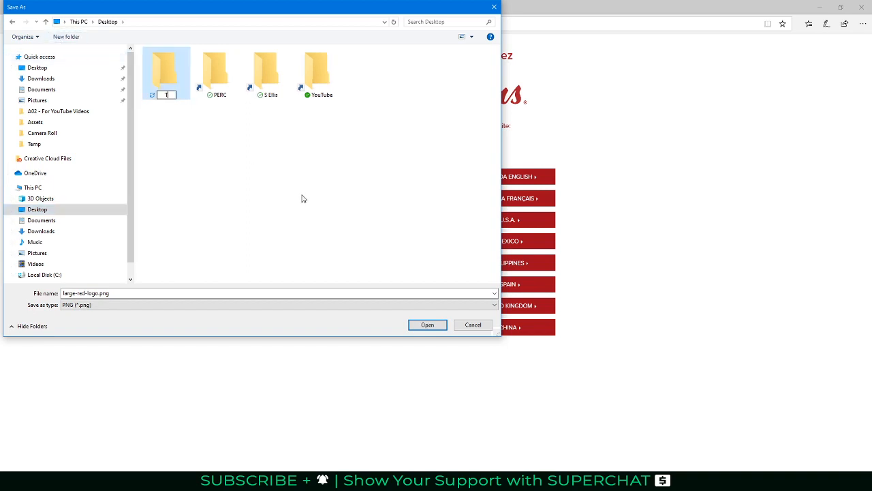
pyautogui.write('im Hortons')
pyautogui.press('Return')
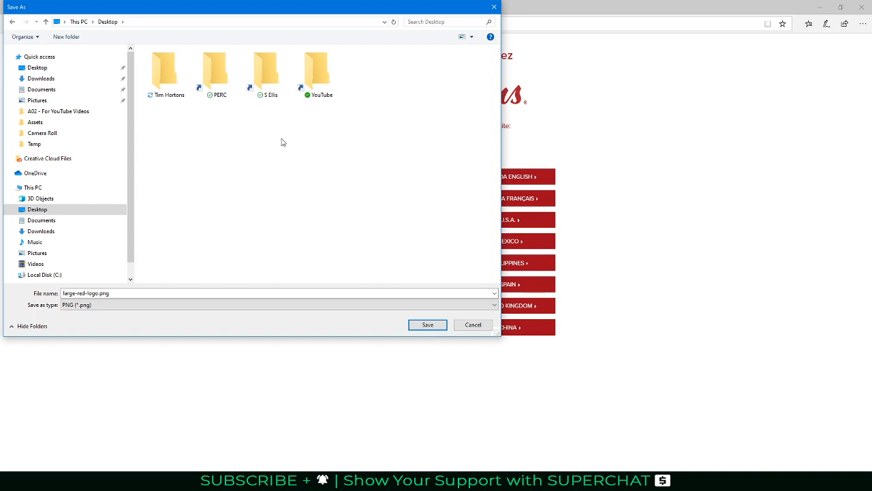
pyautogui.doubleClick(177, 77)
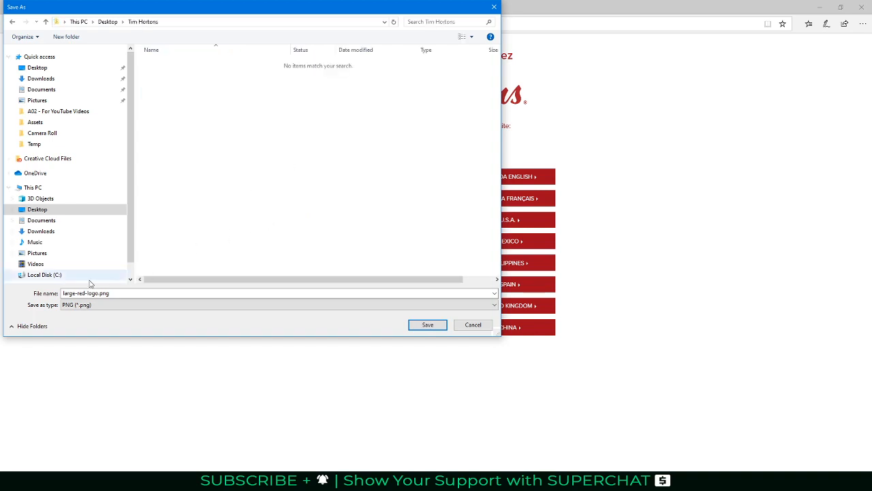
pyautogui.click(427, 325)
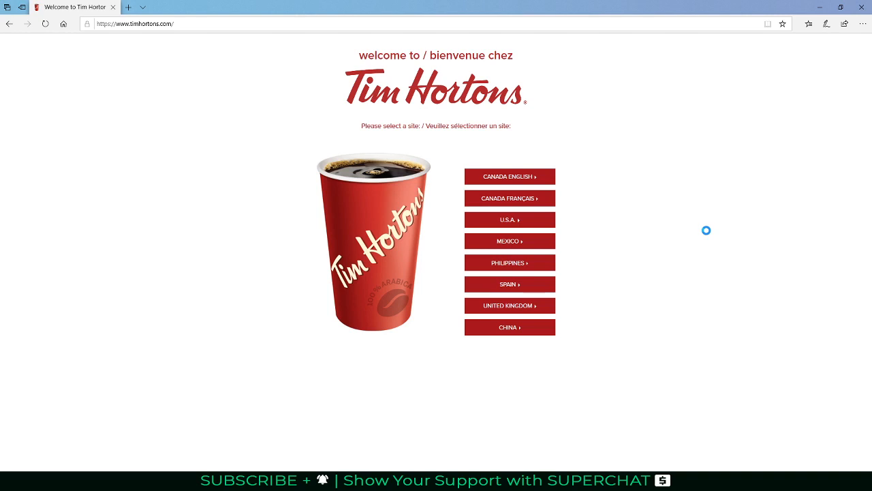
# Capture the page's logo area with Snagit, save it as a PNG in the Desktop's Tim Hortons folder and return to the browser
pyautogui.press('Print')
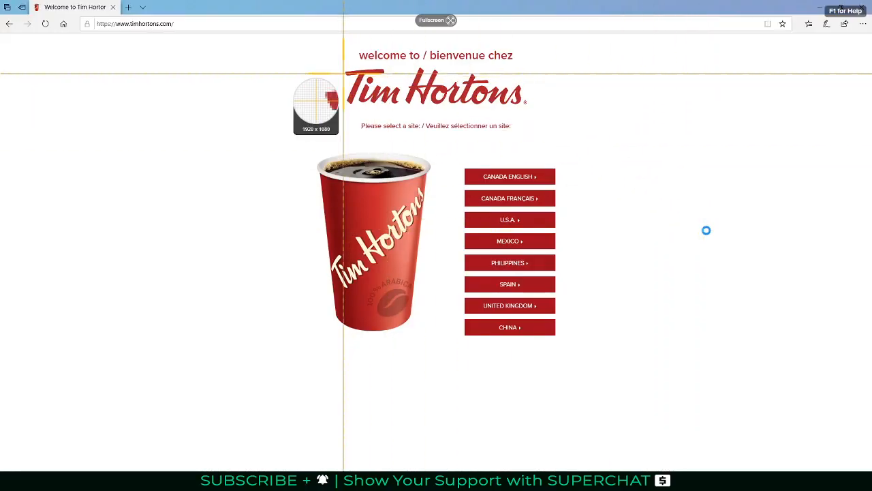
pyautogui.moveTo(332, 65); pyautogui.dragTo(537, 116)
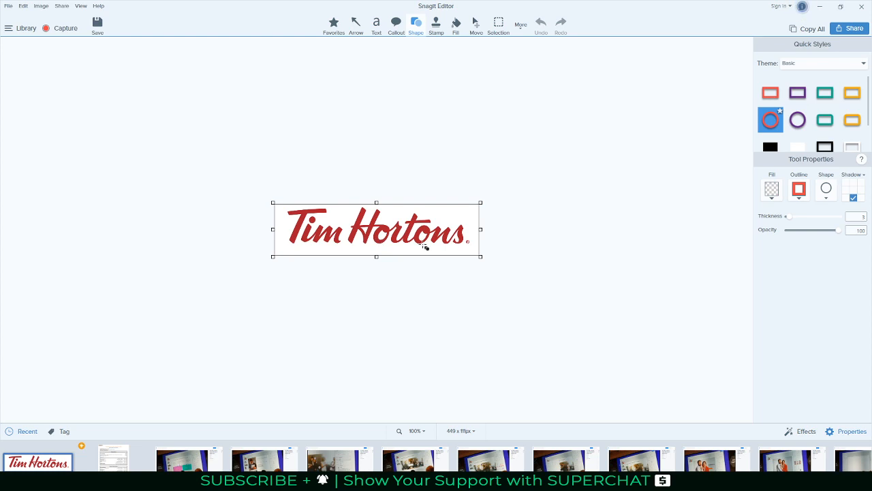
pyautogui.click(96, 26)
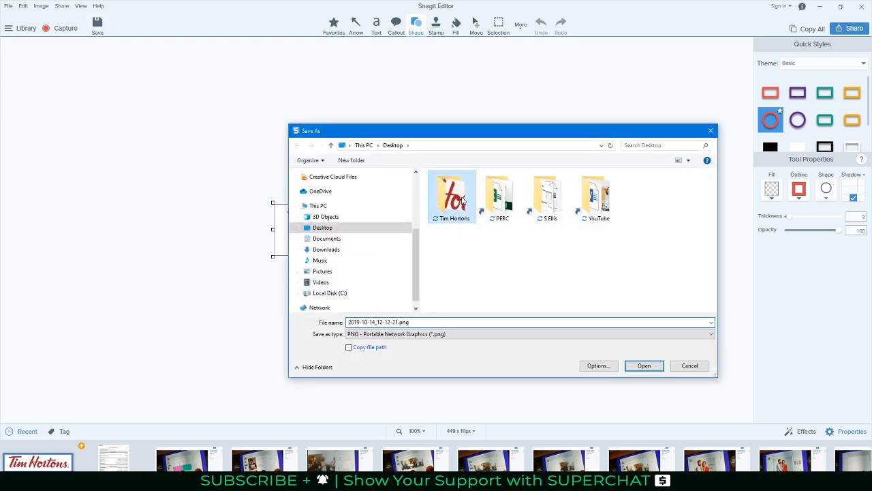
pyautogui.doubleClick(451, 198)
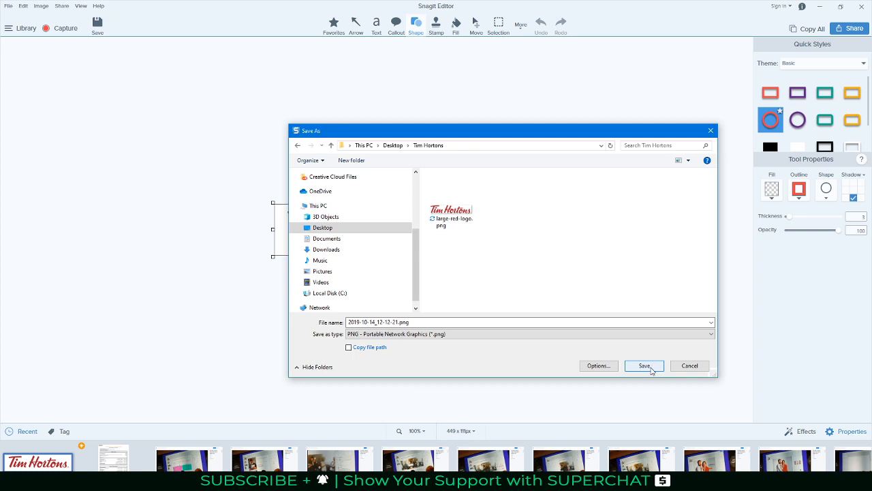
pyautogui.click(644, 366)
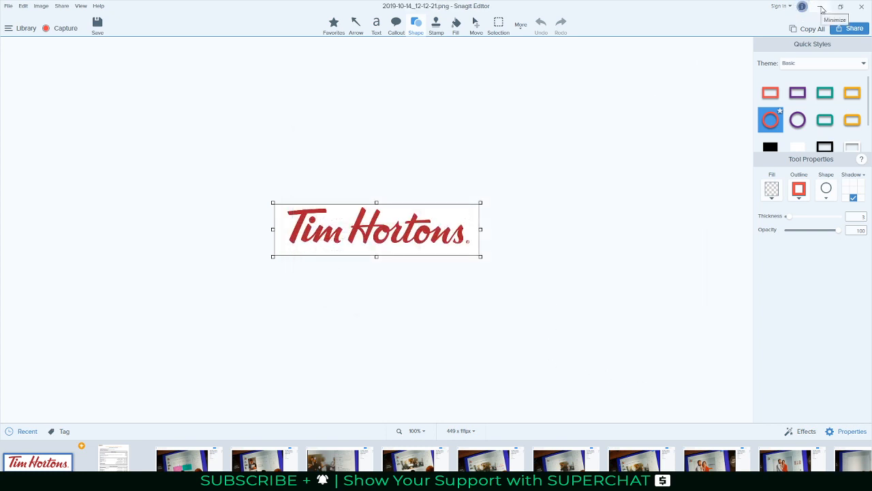
pyautogui.click(822, 8)
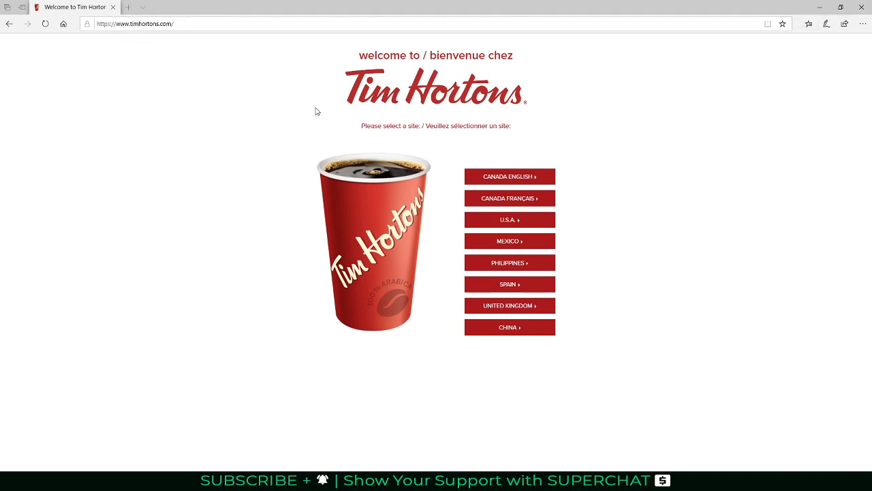
# Open adobe.com in a new tab, continue to the Canada site and sign in to the Adobe account with the window on another display
pyautogui.click(128, 7)
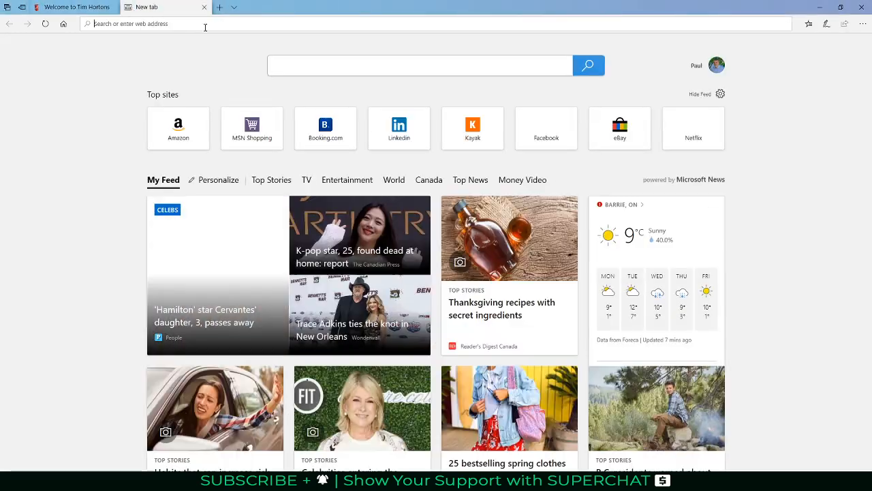
pyautogui.write('adobe.com/')
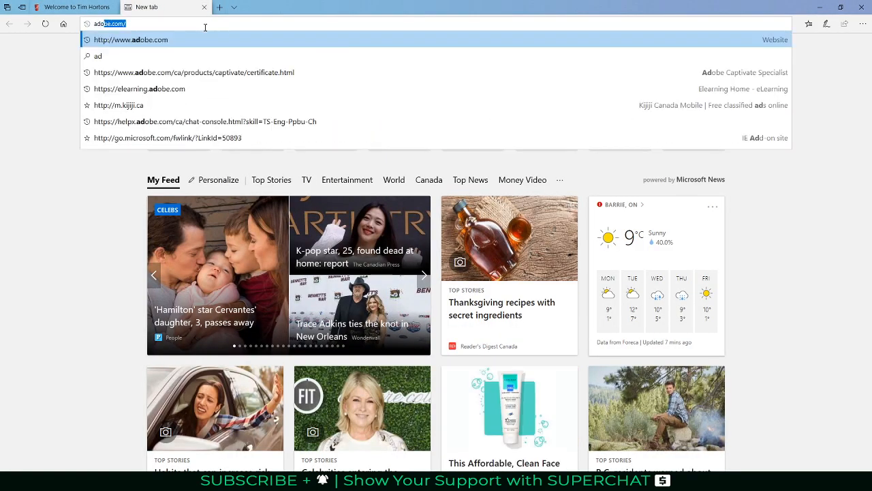
pyautogui.press('Return')
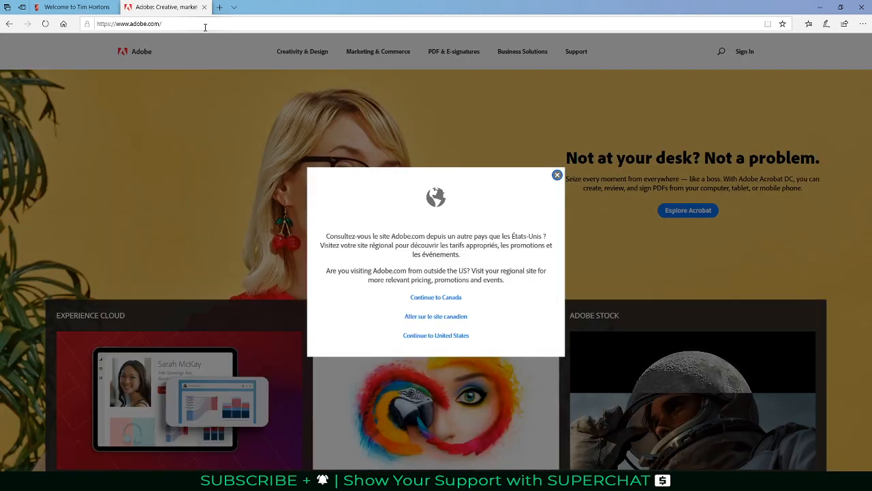
pyautogui.click(437, 299)
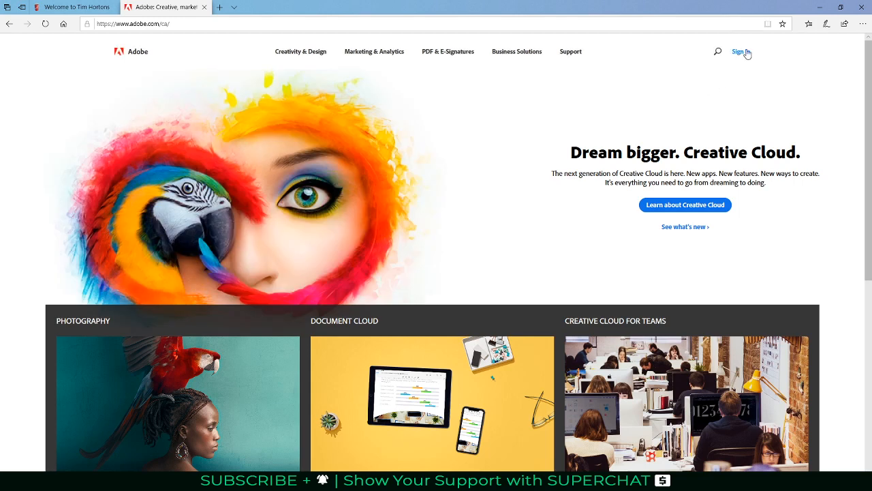
pyautogui.click(742, 52)
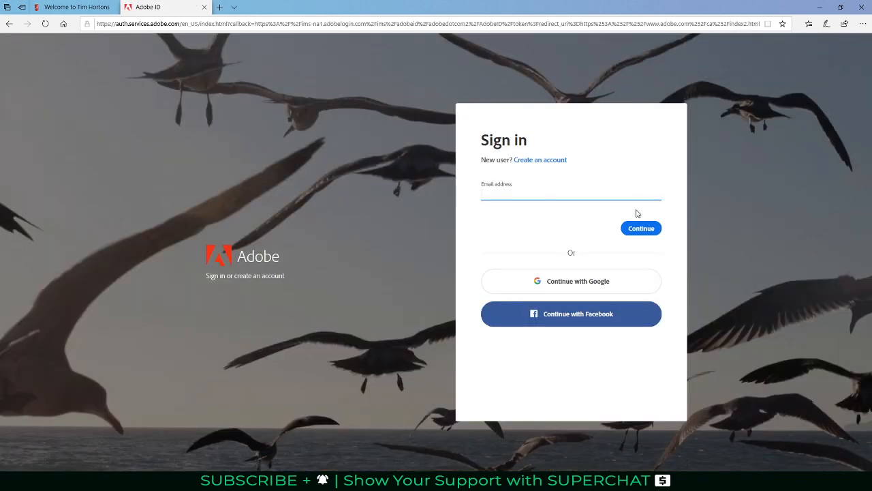
pyautogui.moveTo(543, 7); pyautogui.dragTo(871, 235)
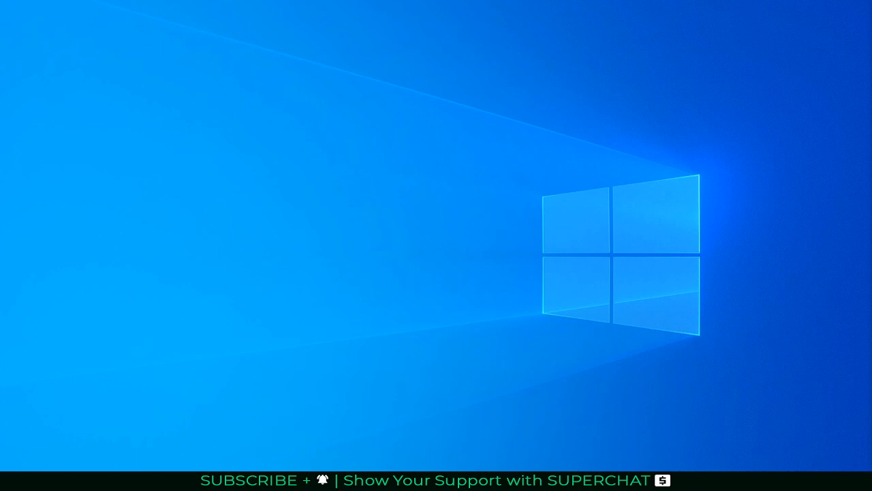
pyautogui.moveTo(866, 341); pyautogui.dragTo(307, 2)
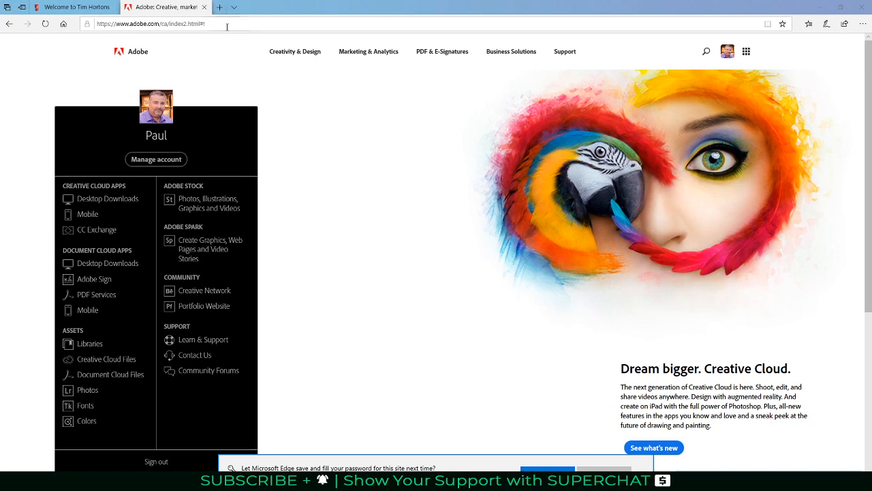
# Open fonts.adobe.com in a new browser tab
pyautogui.click(220, 7)
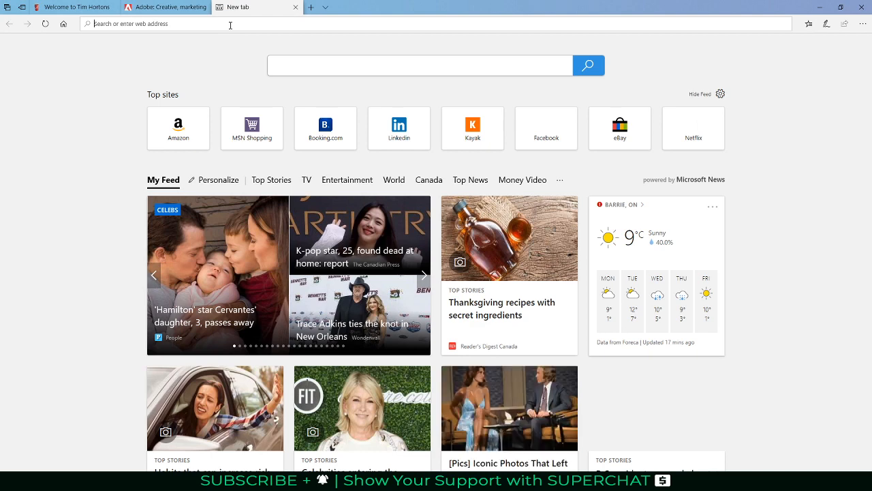
pyautogui.write('fonts')
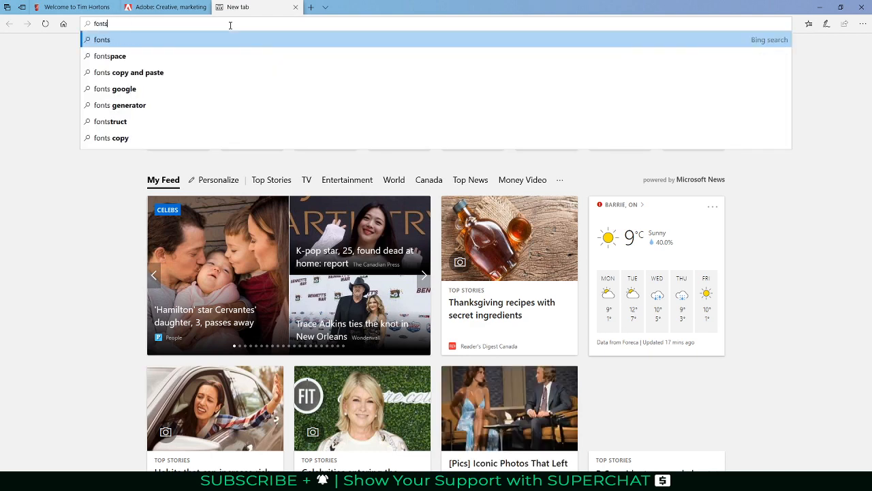
pyautogui.write('.adobe.com')
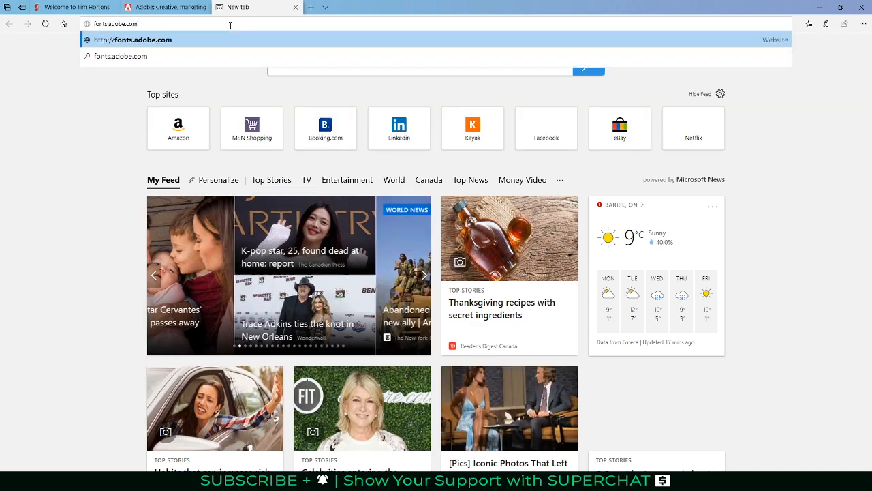
pyautogui.press('Return')
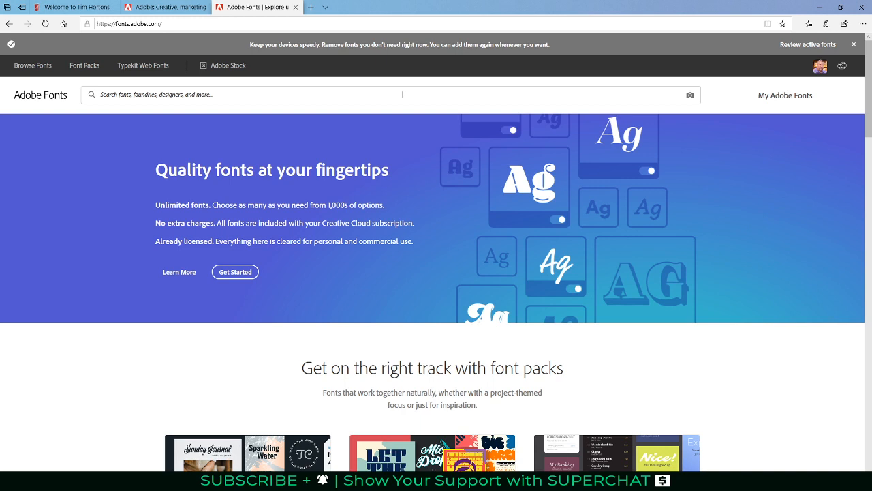
# Start a visual font search with the image 2019-10-14_12-12-21.png from the Desktop's Tim Hortons folder
pyautogui.click(691, 99)
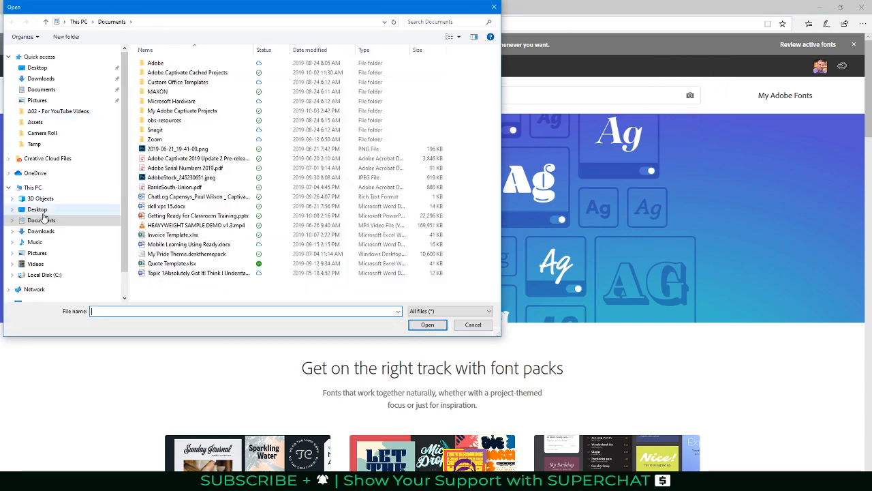
pyautogui.click(40, 210)
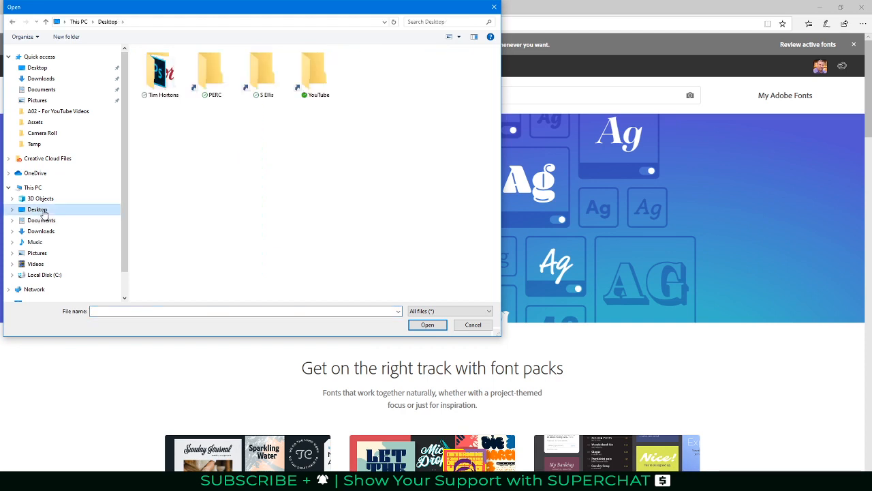
pyautogui.doubleClick(166, 79)
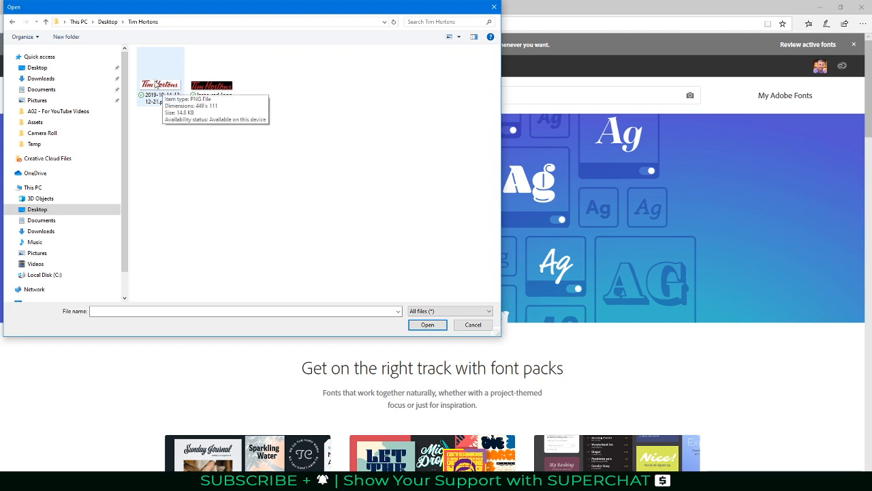
pyautogui.click(156, 85)
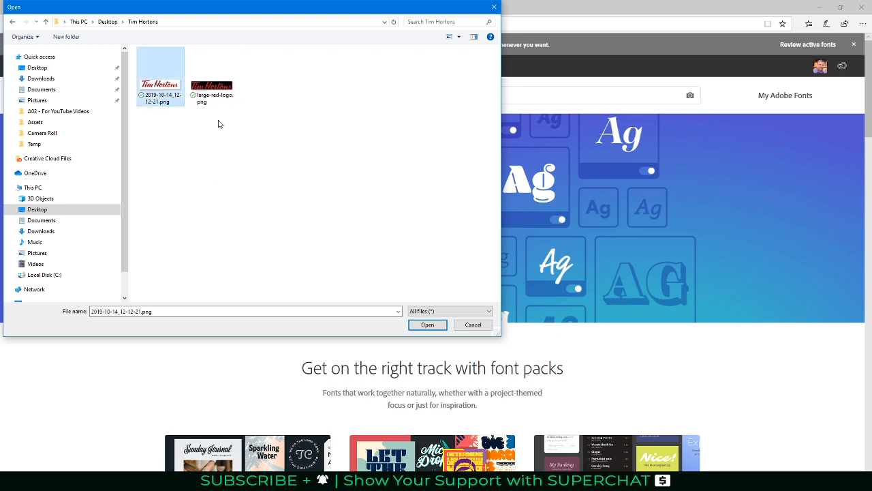
pyautogui.click(429, 324)
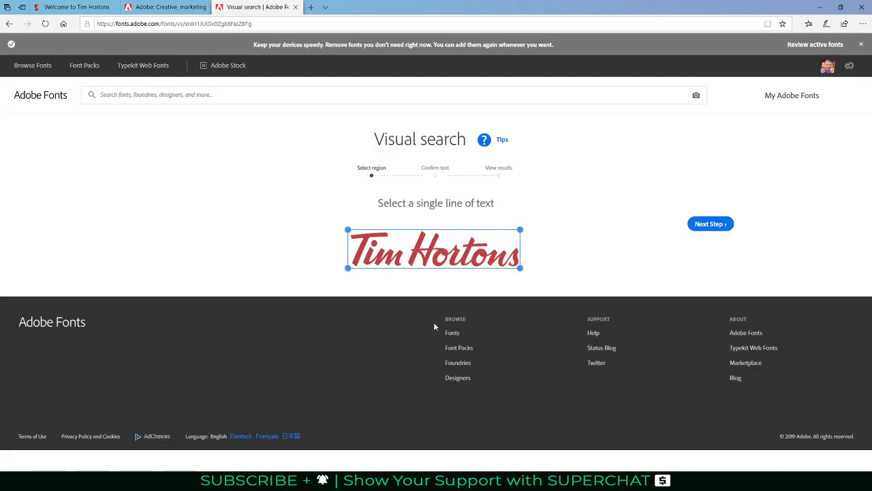
# Accept the selected text region, correct the recognized text to "Tim Hortons" and view the list of similar fonts
pyautogui.click(711, 225)
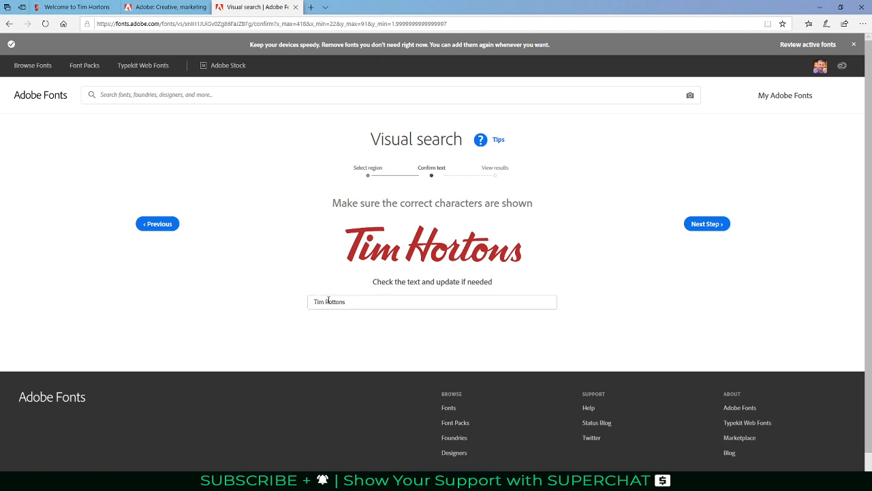
pyautogui.moveTo(325, 301); pyautogui.dragTo(354, 302)
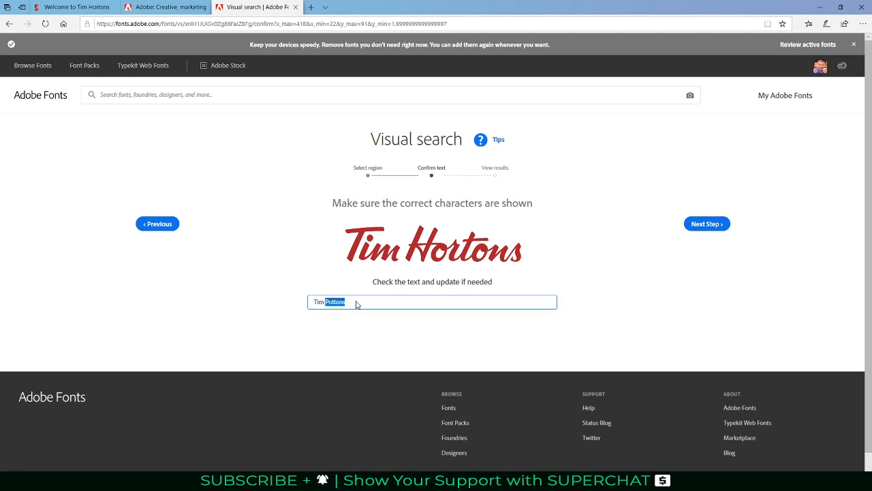
pyautogui.write('Hortons')
pyautogui.click(711, 226)
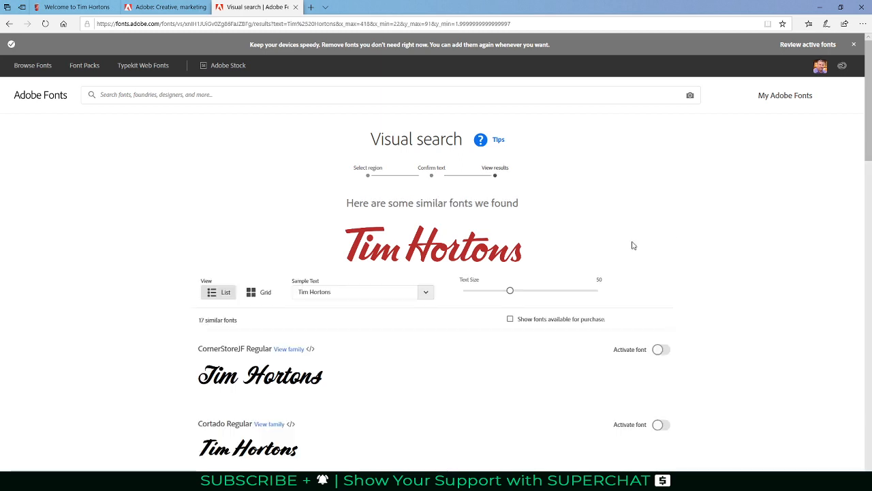
pyautogui.scroll(-3, 136, 338)
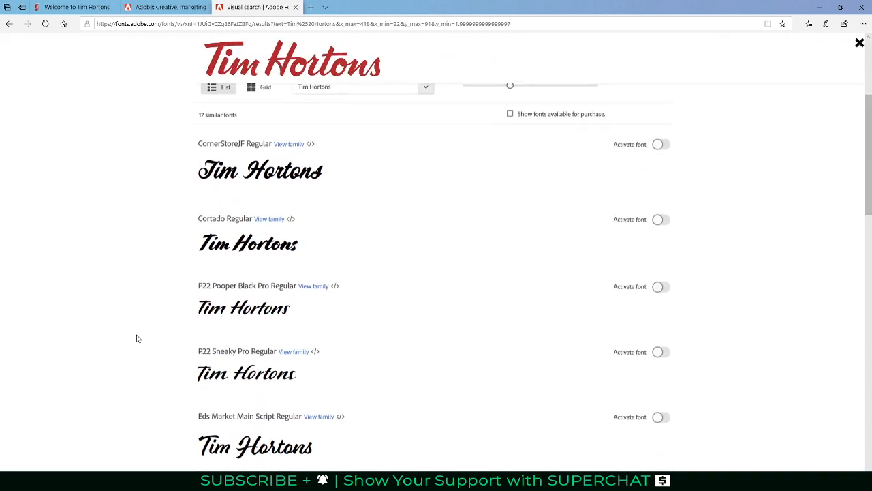
# Examine the list of similar fonts and compare each Tim Hortons preview, including Relation Bold, with the logo
pyautogui.scroll(-2, 136, 338)
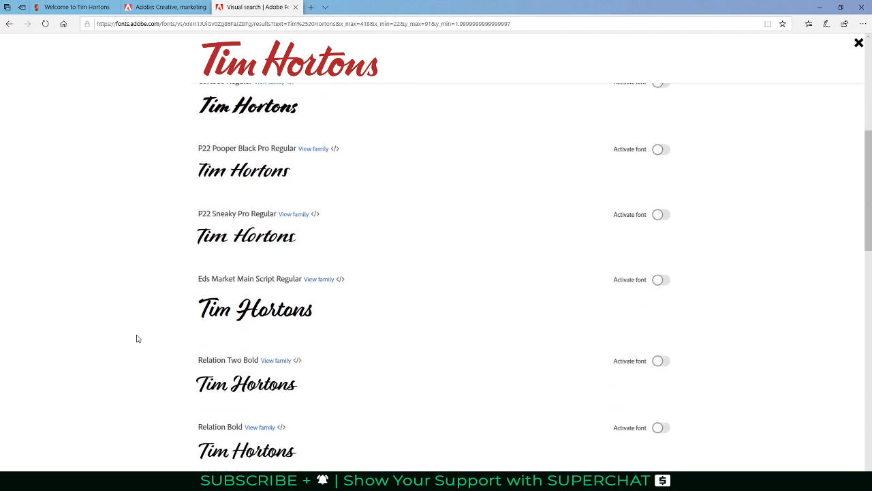
pyautogui.scroll(-1, 136, 339)
pyautogui.scroll(-2, 137, 339)
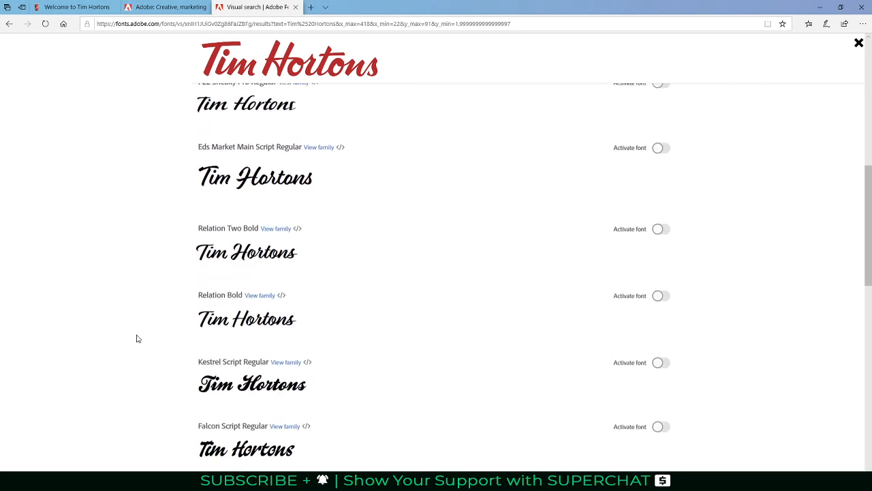
pyautogui.scroll(-1, 137, 339)
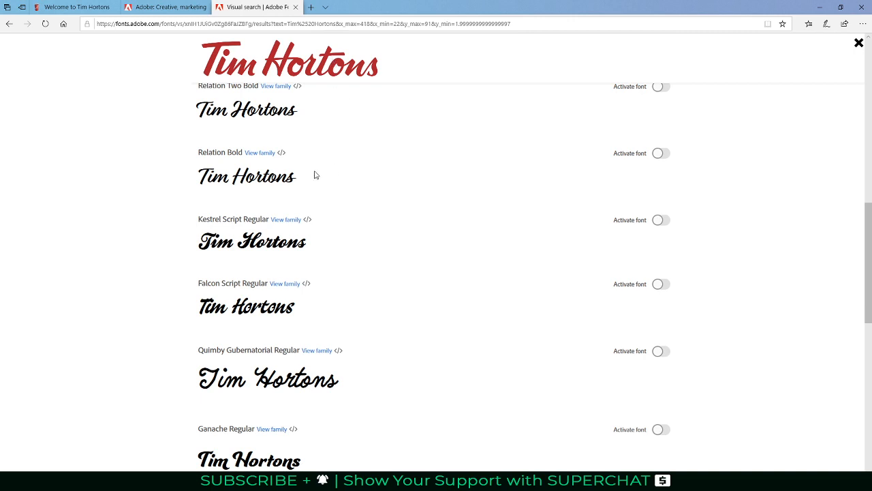
pyautogui.scroll(-1, 318, 174)
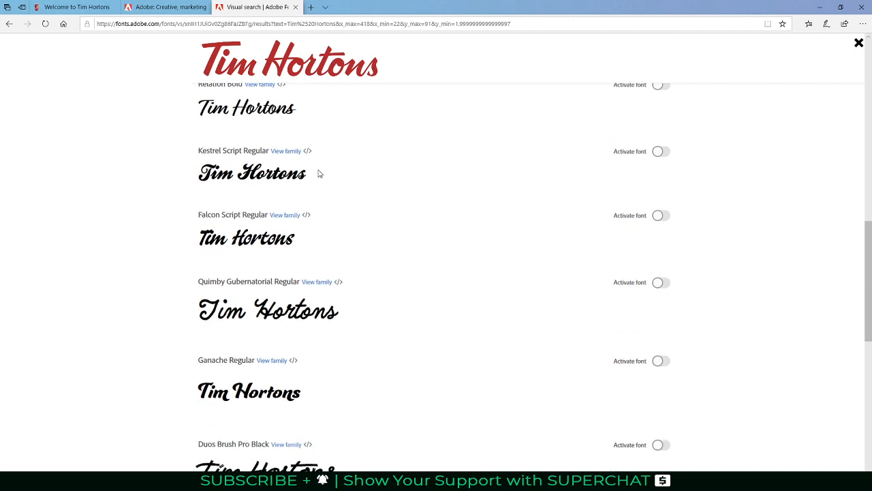
pyautogui.scroll(1, 318, 173)
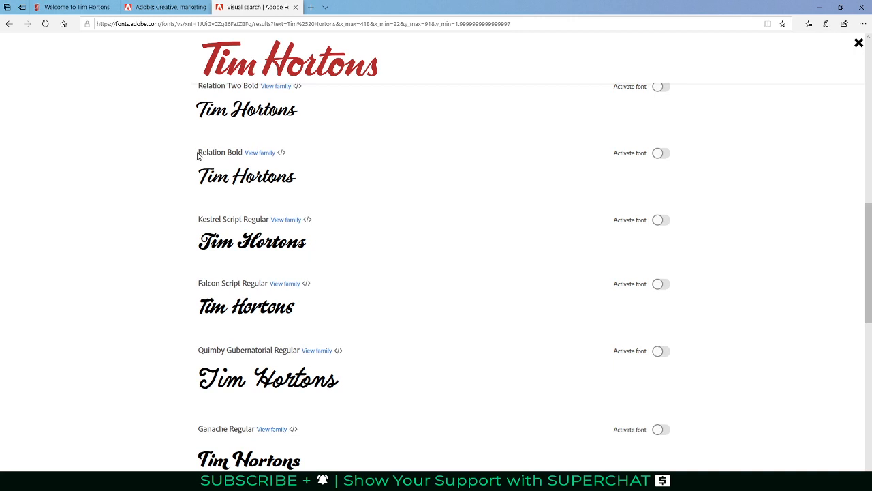
pyautogui.moveTo(199, 152); pyautogui.dragTo(243, 155)
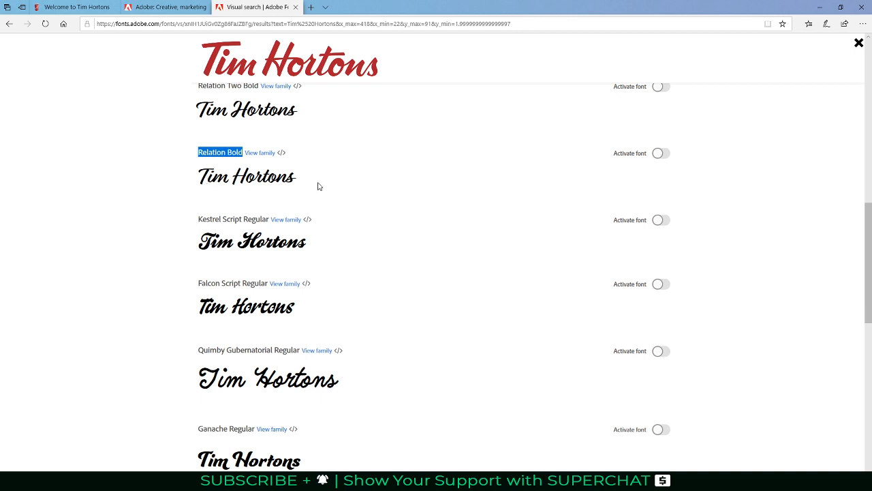
pyautogui.scroll(-5, 318, 187)
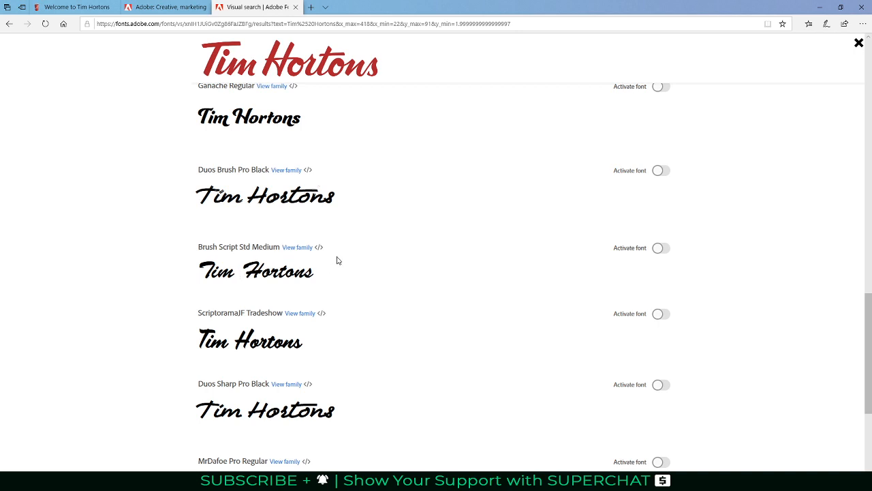
pyautogui.scroll(-2, 336, 261)
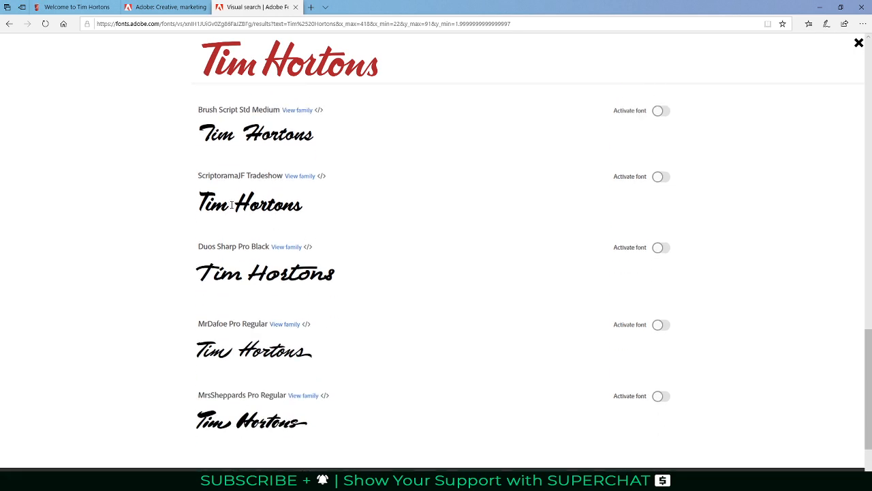
pyautogui.scroll(-2, 232, 205)
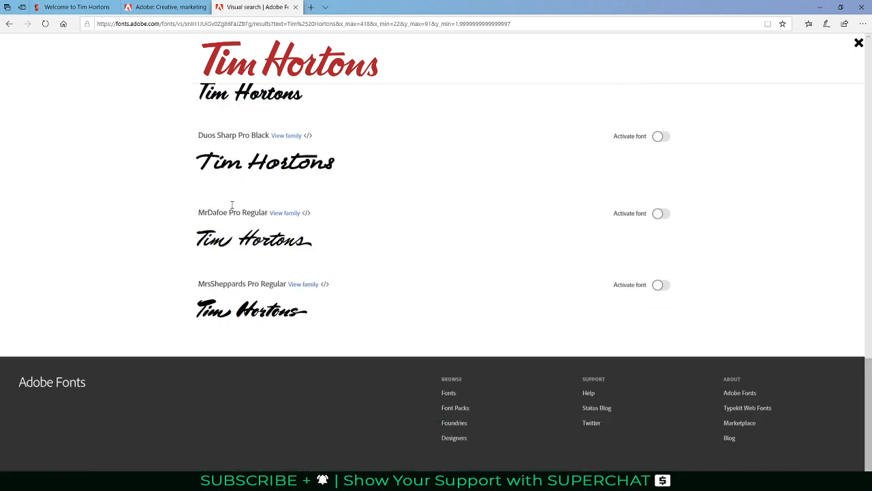
pyautogui.scroll(5, 230, 198)
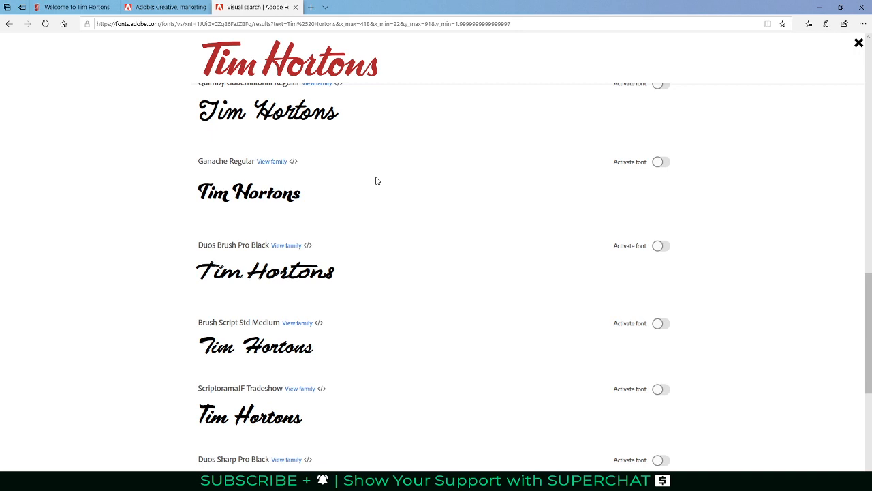
pyautogui.scroll(5, 375, 220)
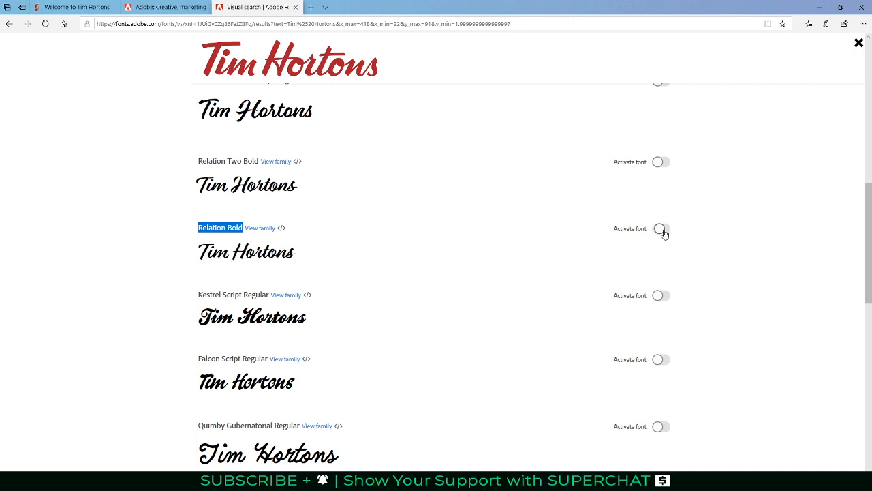
# Open the font family page of Relation Bold and review the family's styles
pyautogui.click(258, 229)
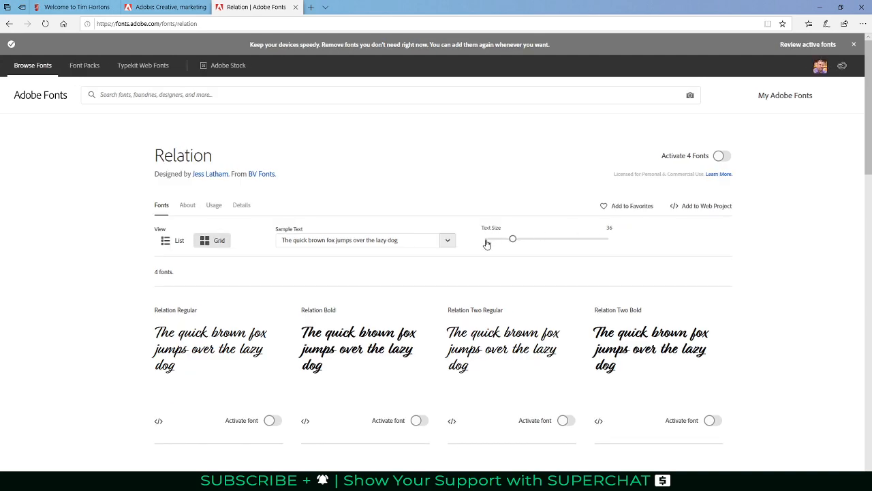
pyautogui.scroll(-3, 487, 244)
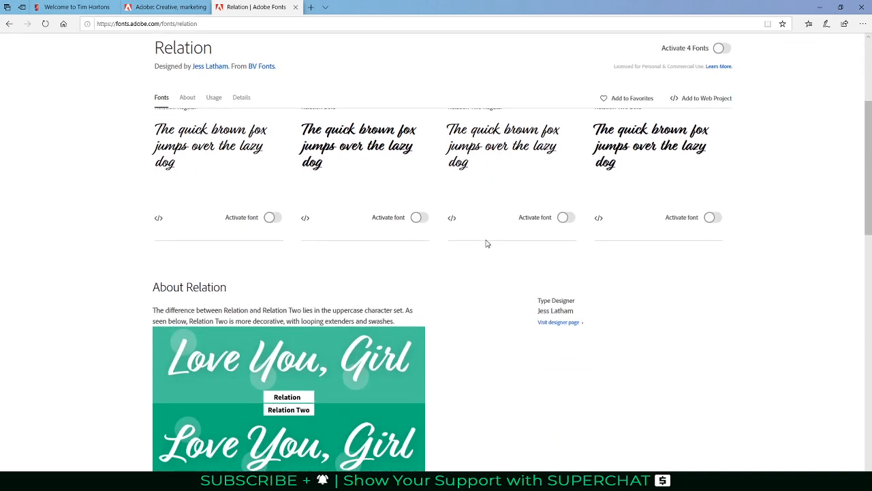
pyautogui.scroll(1, 486, 244)
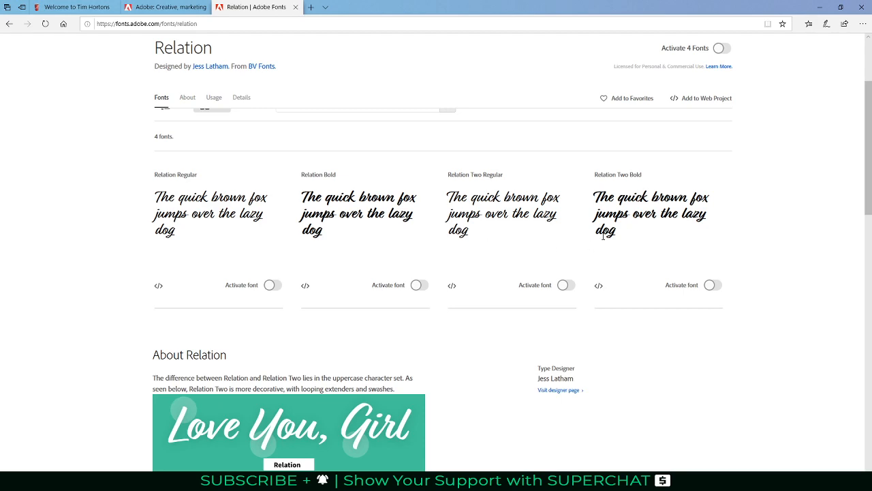
pyautogui.scroll(1, 626, 197)
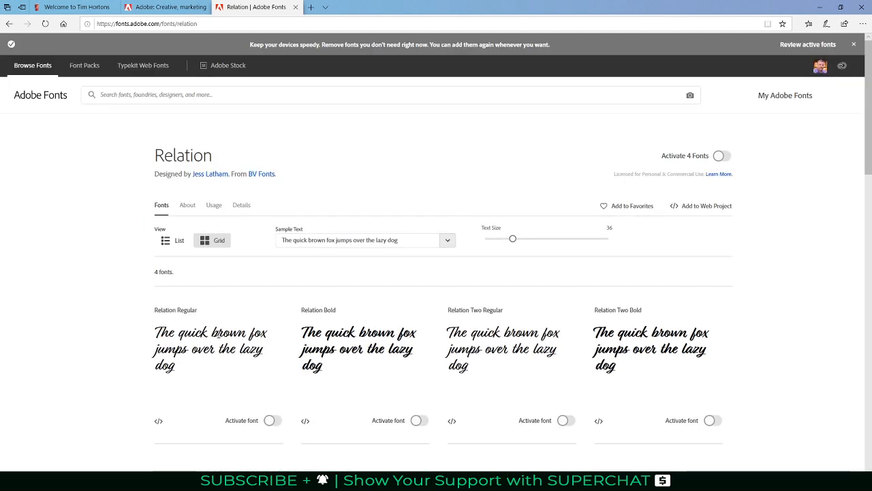
# Set the sample text of the Relation family preview to "Tim Hortons"
pyautogui.doubleClick(238, 333)
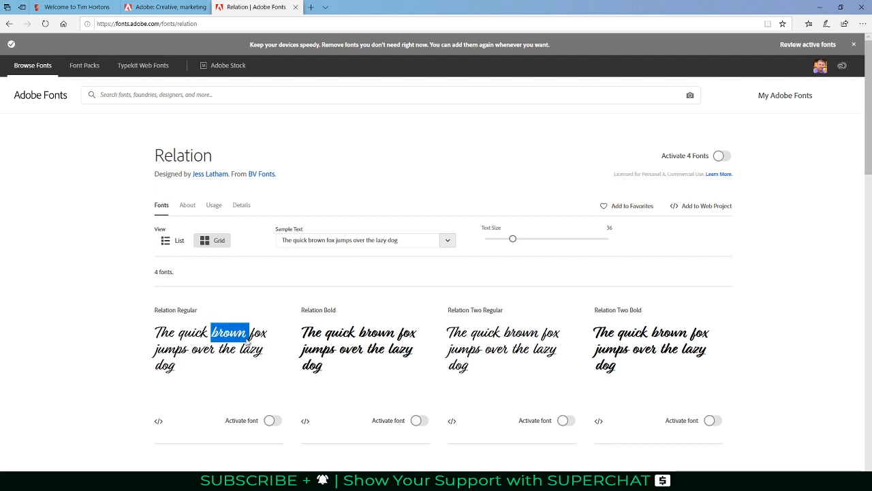
pyautogui.click(250, 343)
pyautogui.tripleClick(337, 241)
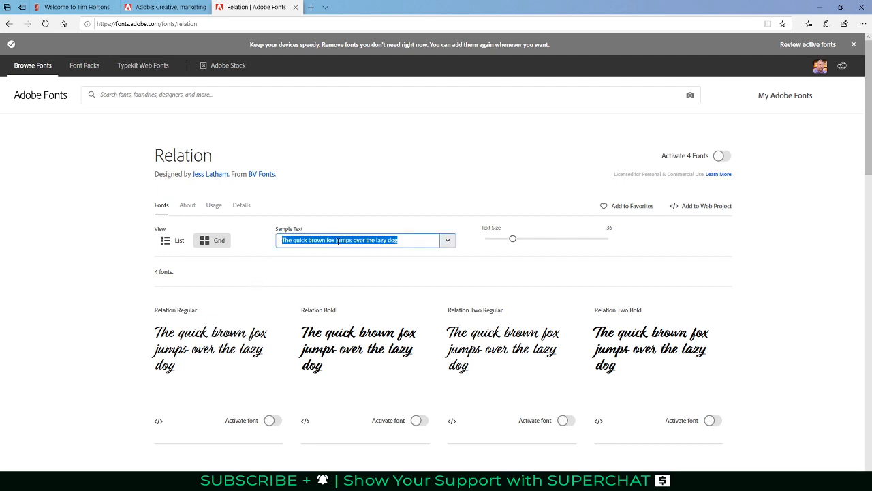
pyautogui.write('Tim')
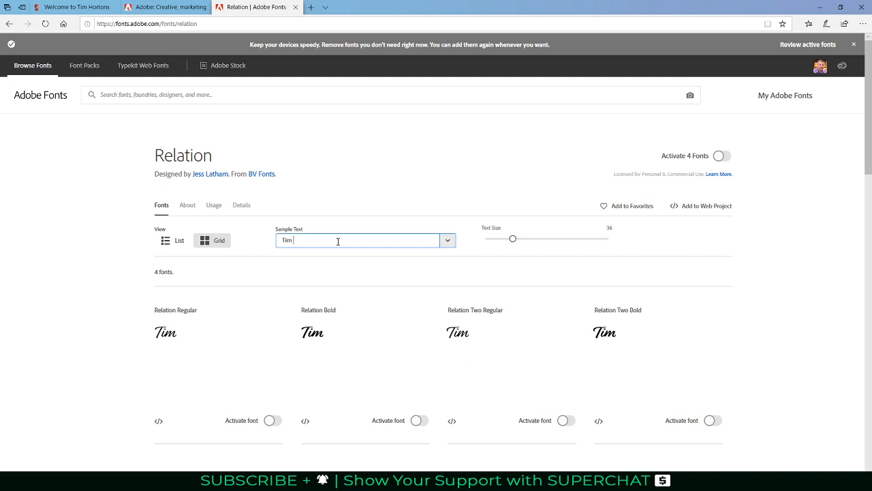
pyautogui.write(' Hoert')
pyautogui.press('BackSpace')
pyautogui.press('BackSpace')
pyautogui.press('BackSpace')
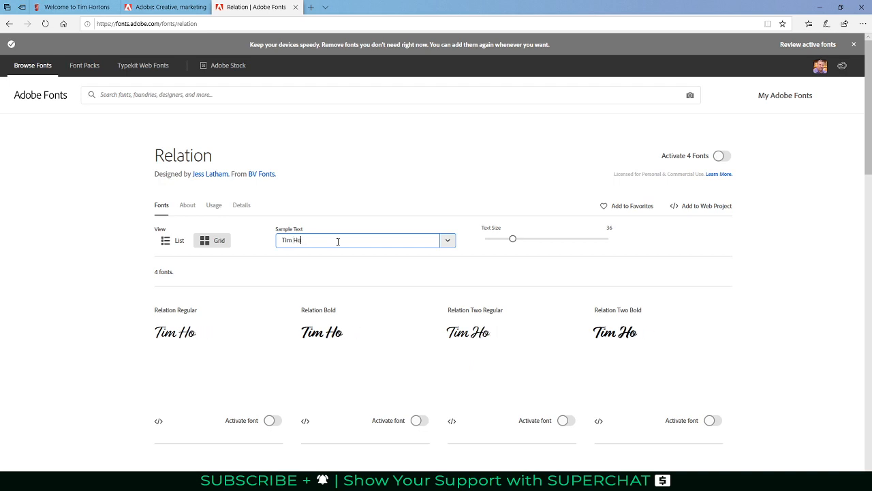
pyautogui.write('rtons')
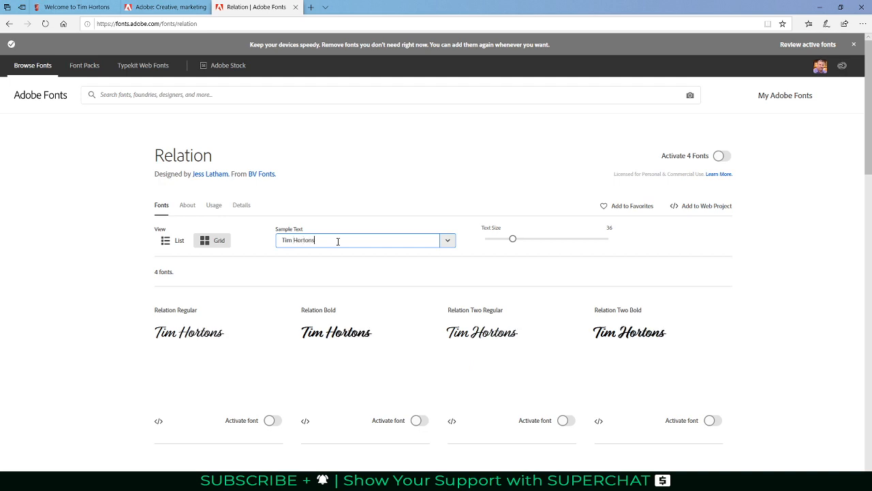
# Activate the Relation Bold font and dismiss the activation notice
pyautogui.scroll(-3, 341, 238)
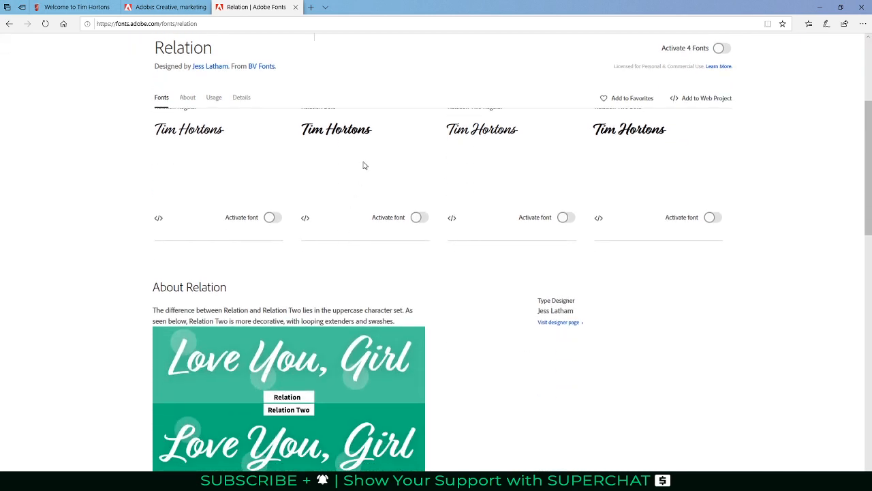
pyautogui.scroll(2, 355, 160)
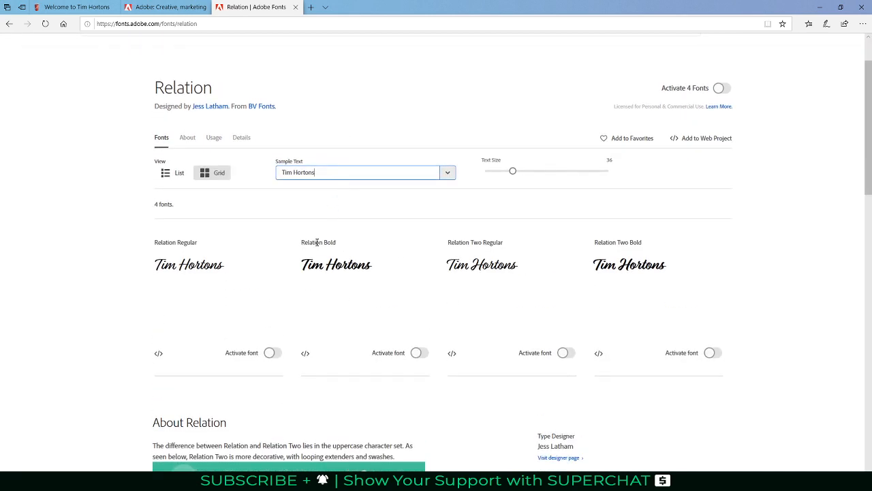
pyautogui.click(417, 352)
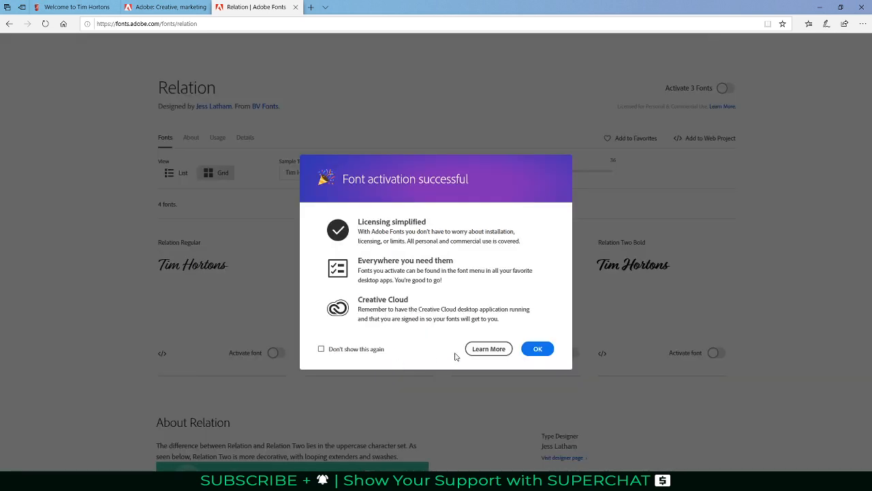
pyautogui.click(538, 349)
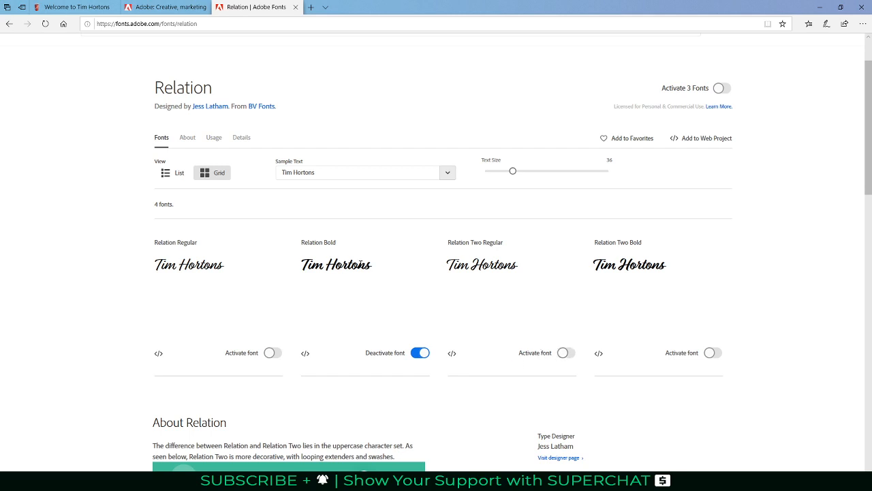
# Return to the Tim Hortons website, enter its Canada English site and look over the home page's lettering
pyautogui.click(75, 7)
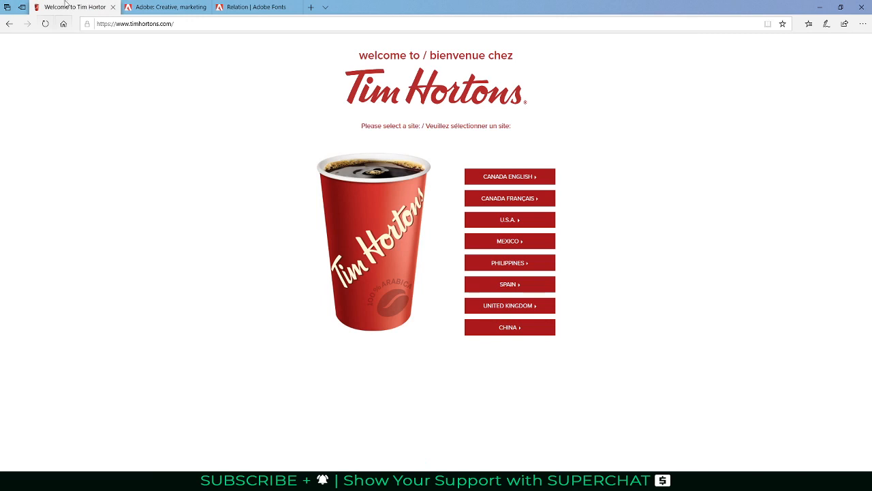
pyautogui.click(511, 179)
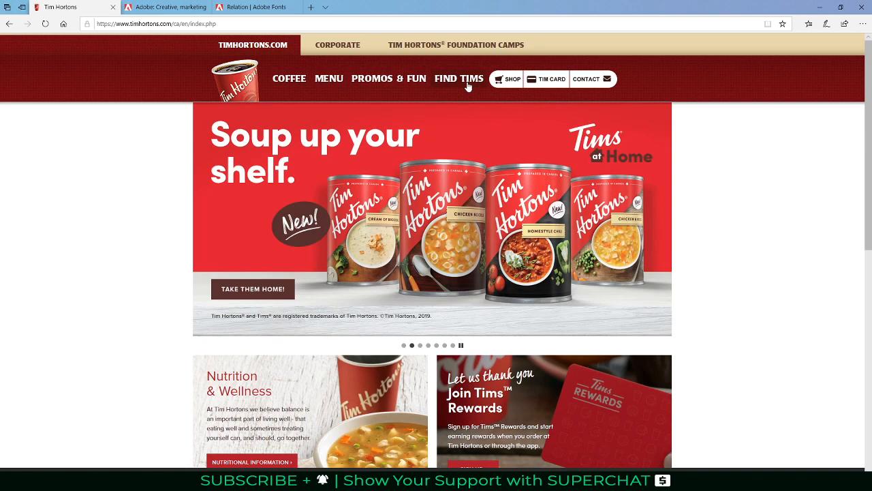
pyautogui.scroll(-3, 468, 86)
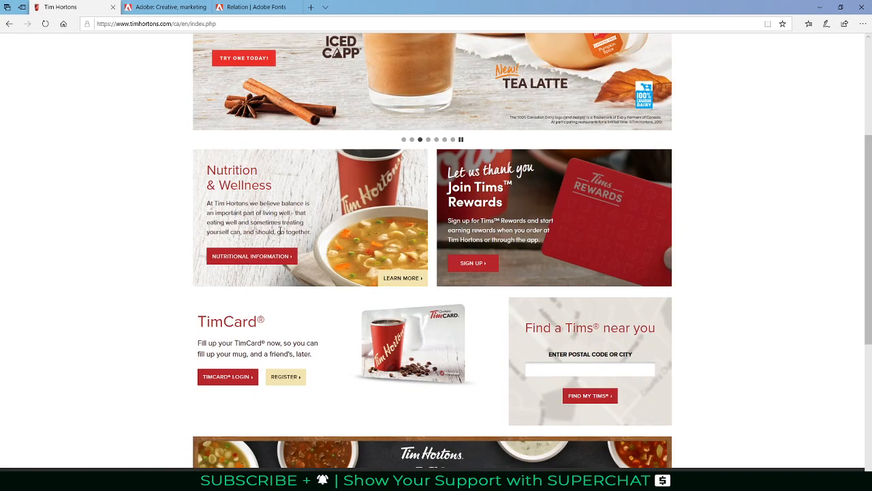
pyautogui.scroll(3, 278, 230)
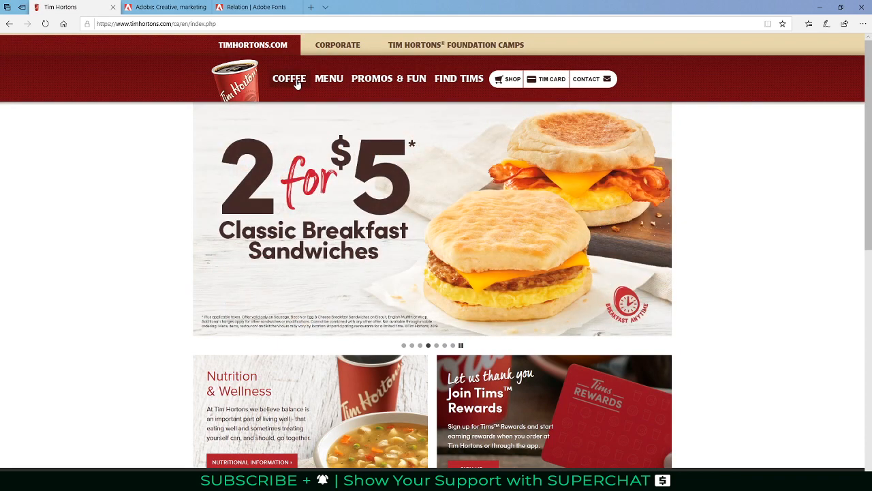
# Capture the site's red navigation bar with Snagit, save it as 2019-10-14_12-17-08.png in the Desktop's Tim Hortons folder and minimize the editor
pyautogui.press('Print')
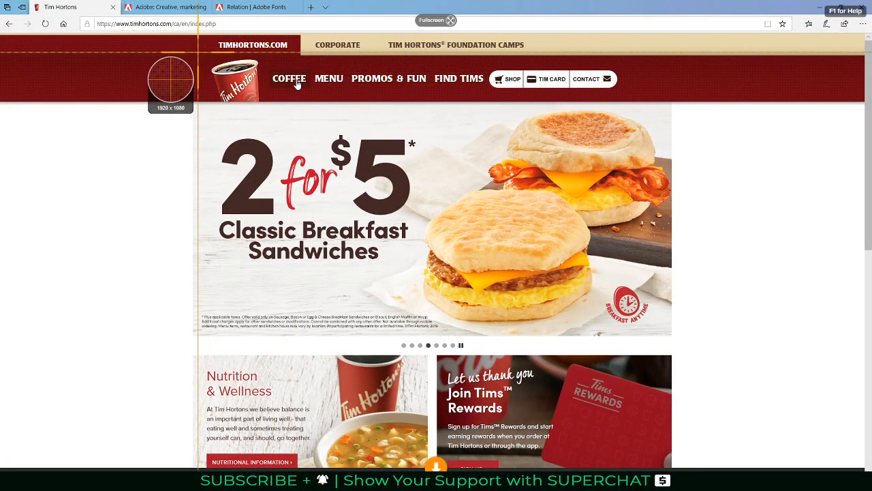
pyautogui.moveTo(198, 52); pyautogui.dragTo(690, 95)
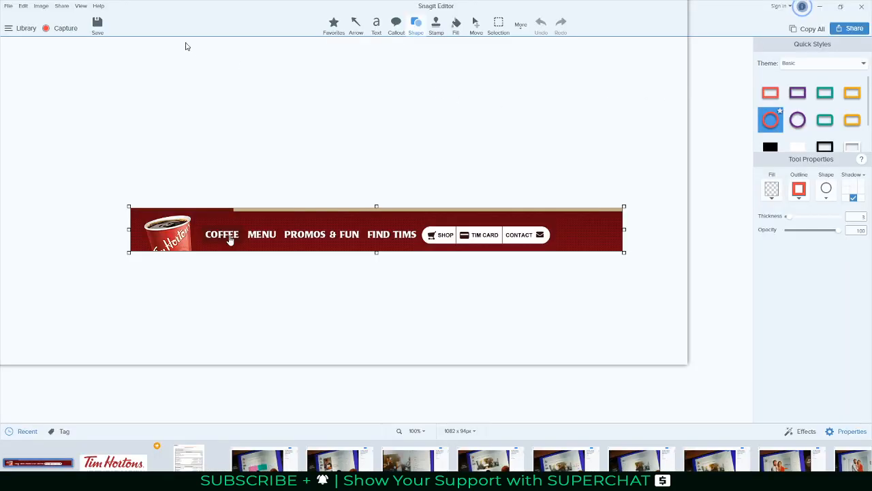
pyautogui.click(99, 27)
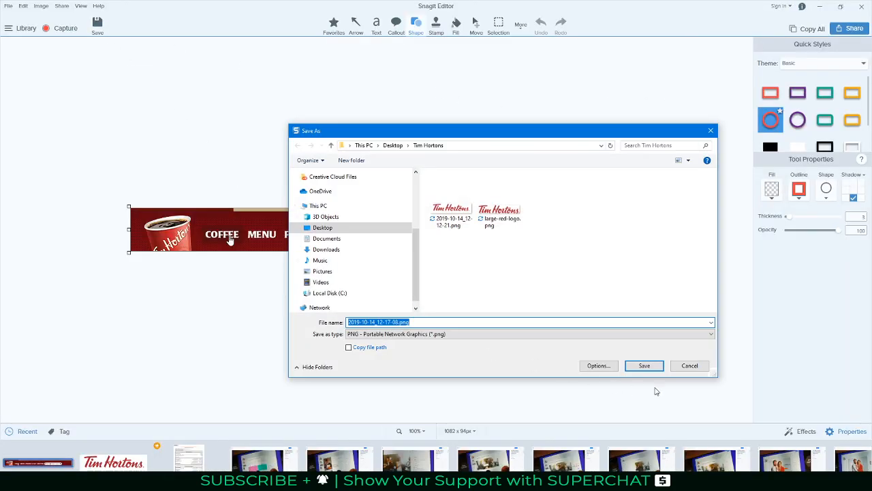
pyautogui.click(645, 367)
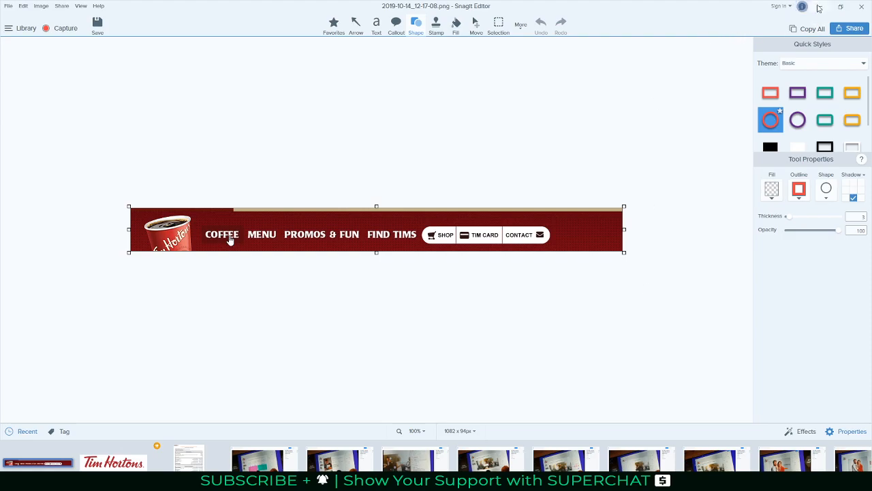
pyautogui.click(819, 7)
# Return to the Adobe Fonts page and start a visual search with the image 2019-10-14_12-17-08.png
pyautogui.click(239, 8)
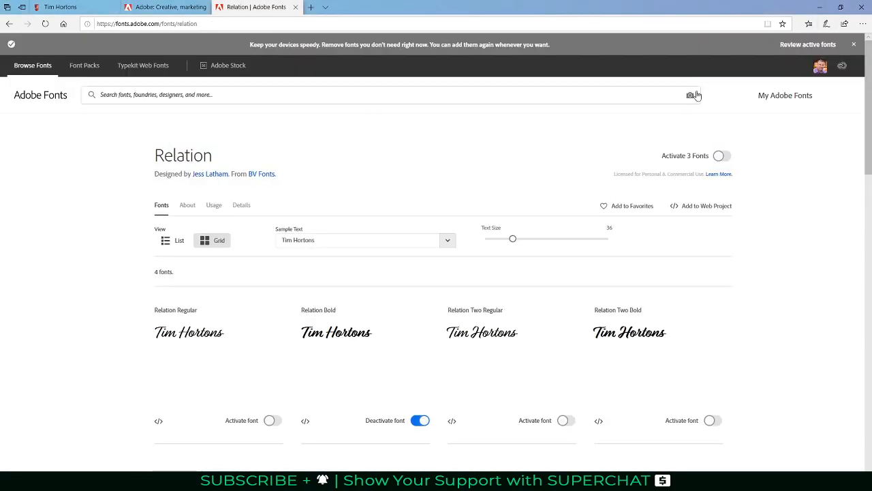
pyautogui.click(694, 96)
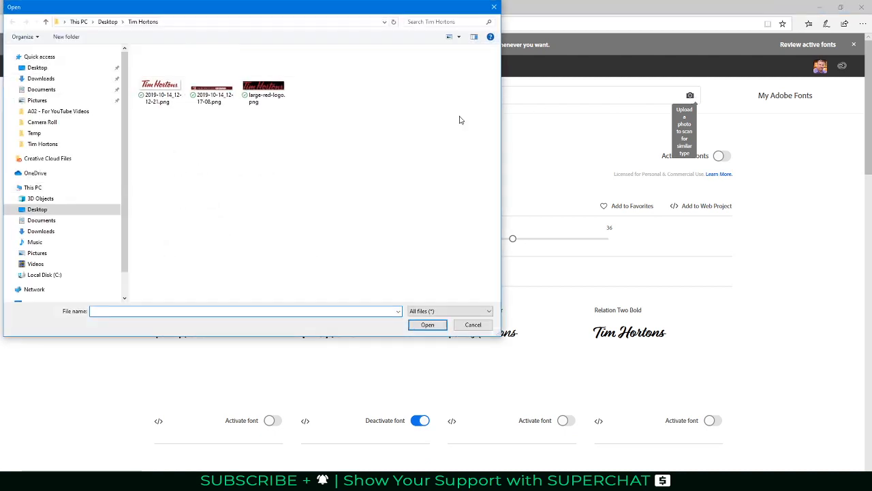
pyautogui.click(211, 92)
pyautogui.click(427, 325)
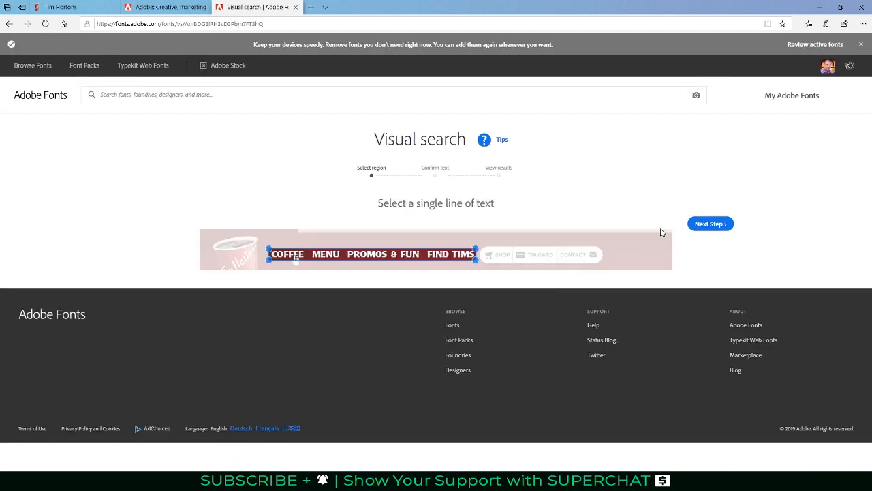
# Confirm the selected navigation bar line and its text COFFEE MENU PROMOS & FUN FIND TIMS to get similar fonts
pyautogui.click(708, 225)
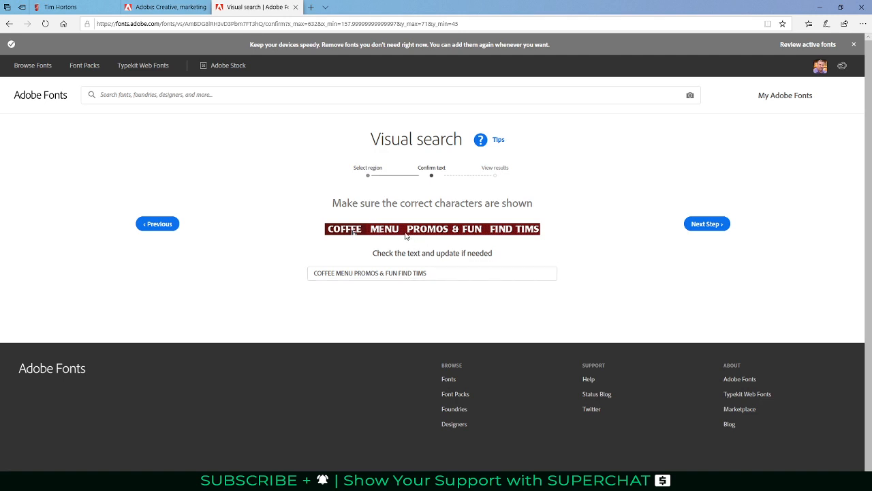
pyautogui.click(708, 224)
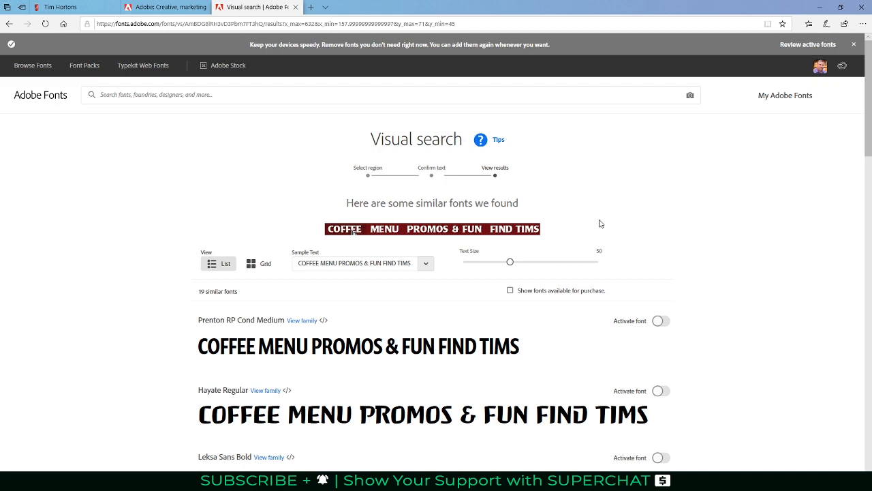
# Compare the suggested similar fonts with the lettering of the captured navigation bar
pyautogui.scroll(-5, 600, 224)
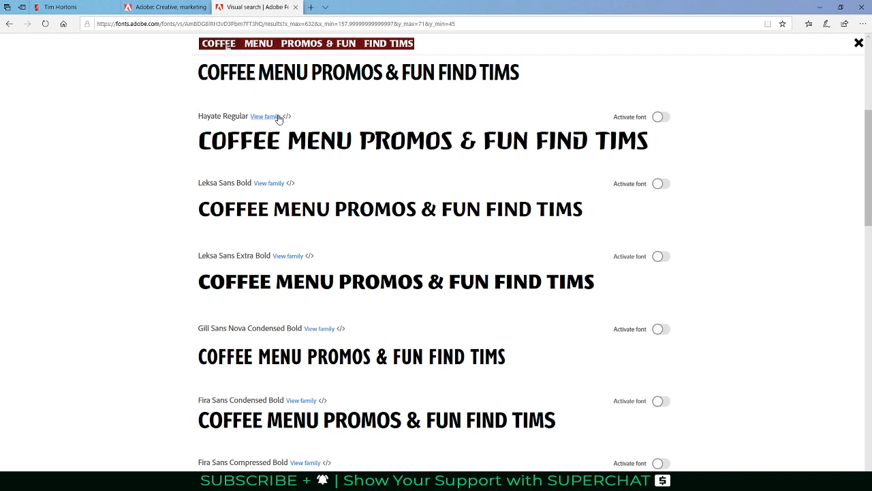
pyautogui.scroll(-1, 278, 119)
pyautogui.scroll(-1, 278, 119)
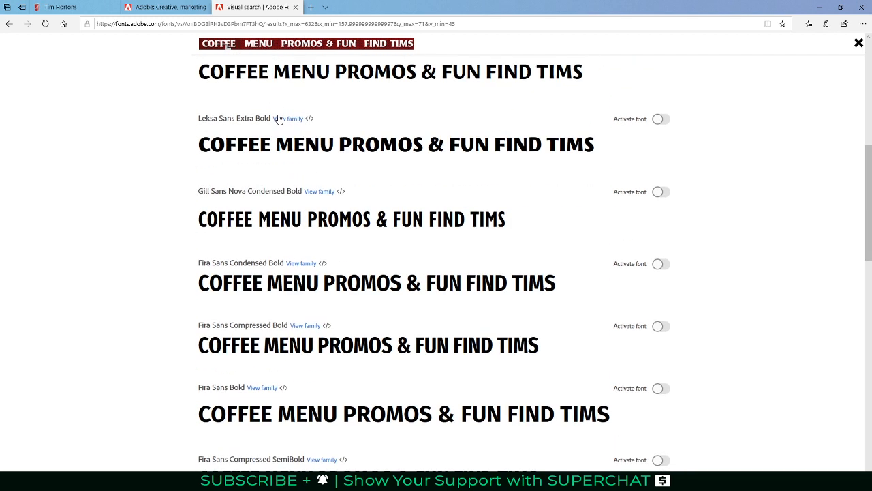
pyautogui.scroll(-1, 278, 118)
pyautogui.scroll(-1, 278, 119)
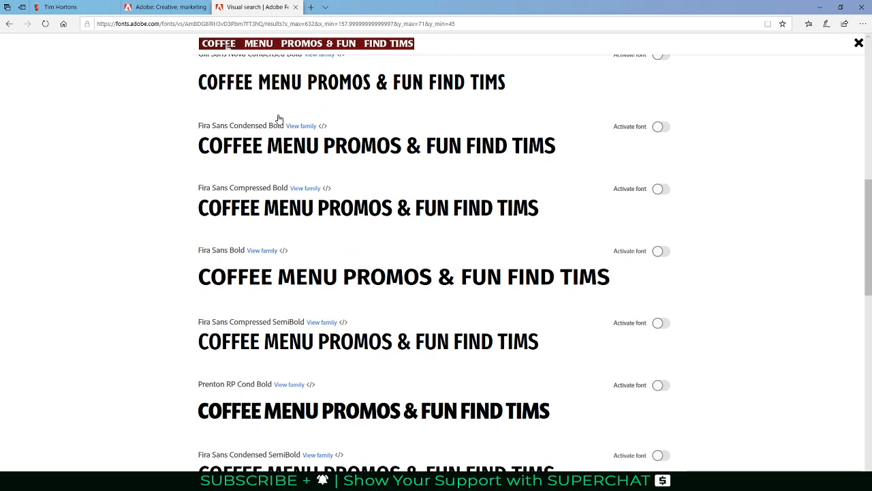
pyautogui.scroll(-3, 278, 119)
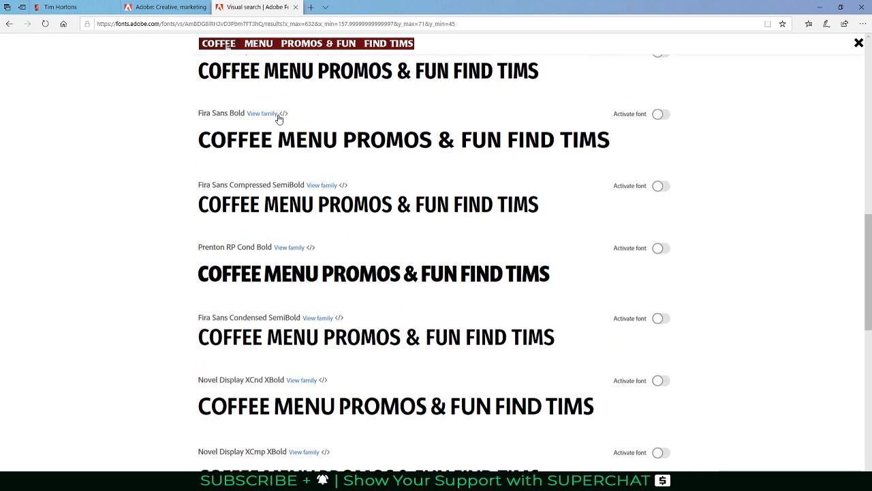
pyautogui.scroll(-2, 278, 118)
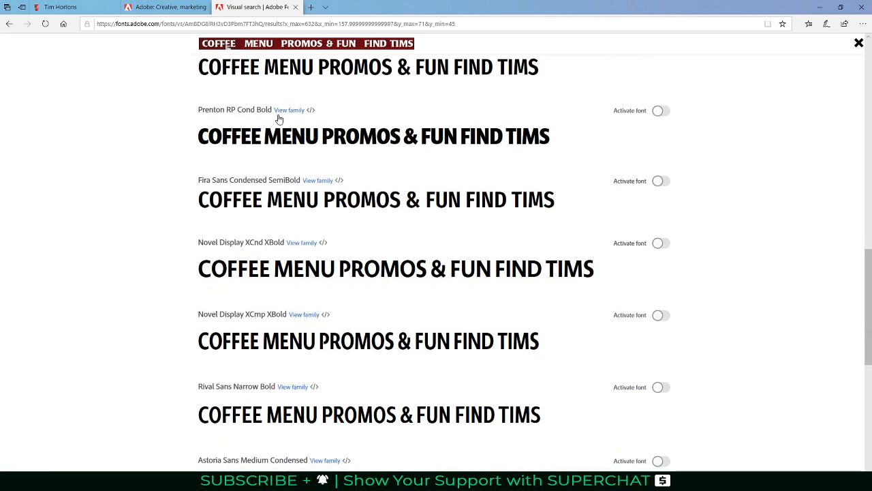
pyautogui.scroll(-1, 278, 119)
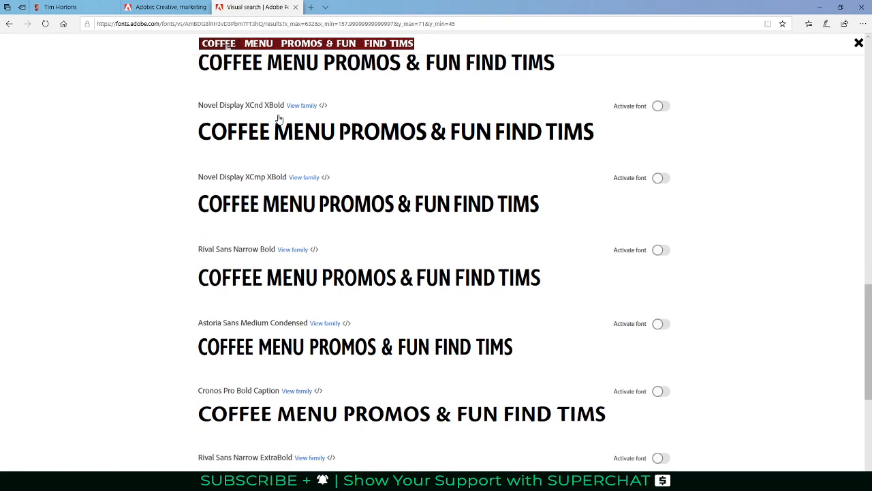
pyautogui.scroll(1, 278, 119)
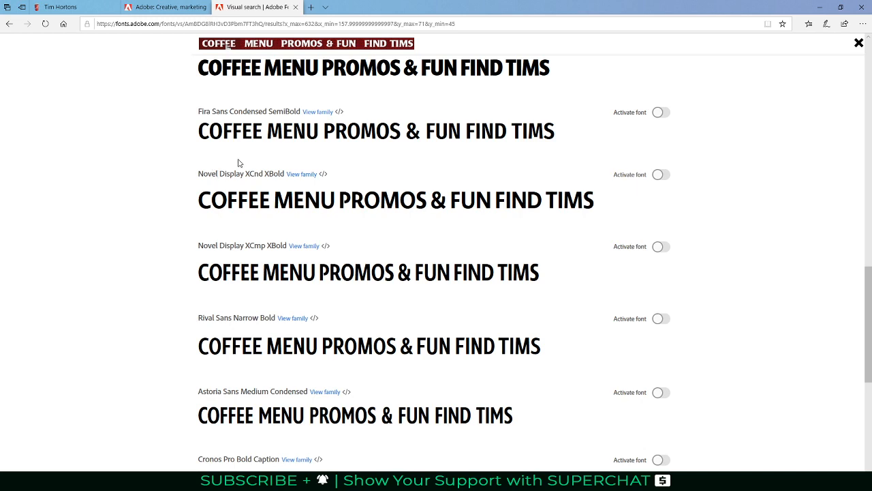
pyautogui.scroll(1, 239, 162)
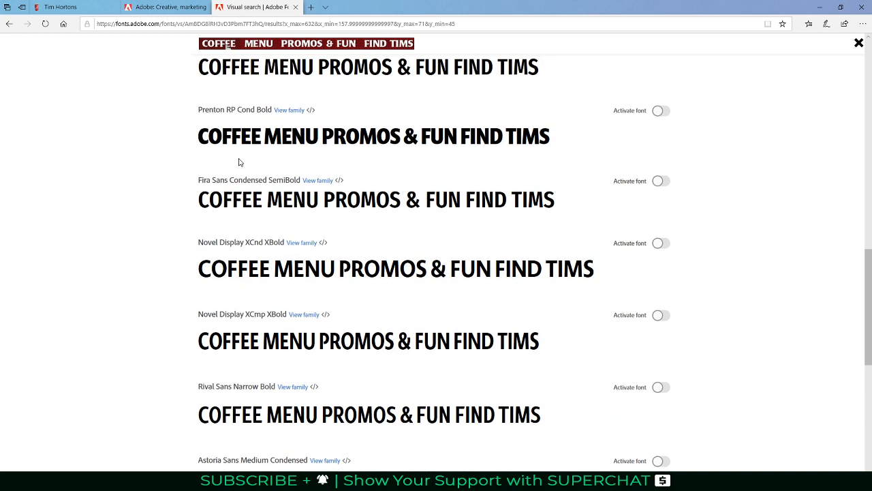
pyautogui.scroll(3, 237, 143)
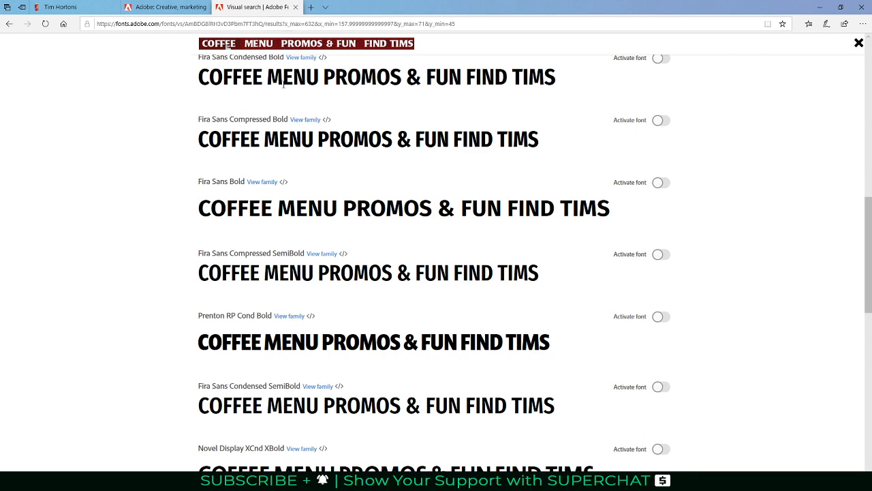
pyautogui.scroll(7, 284, 85)
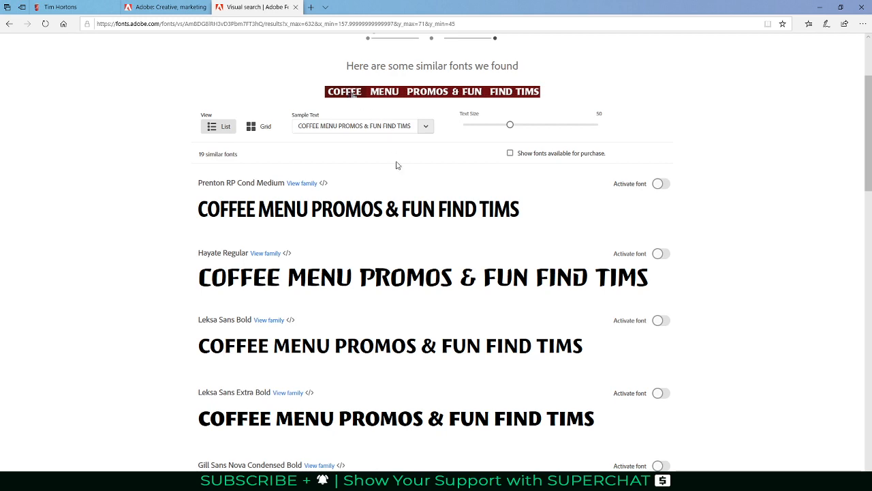
pyautogui.scroll(-6, 398, 162)
pyautogui.scroll(-7, 396, 162)
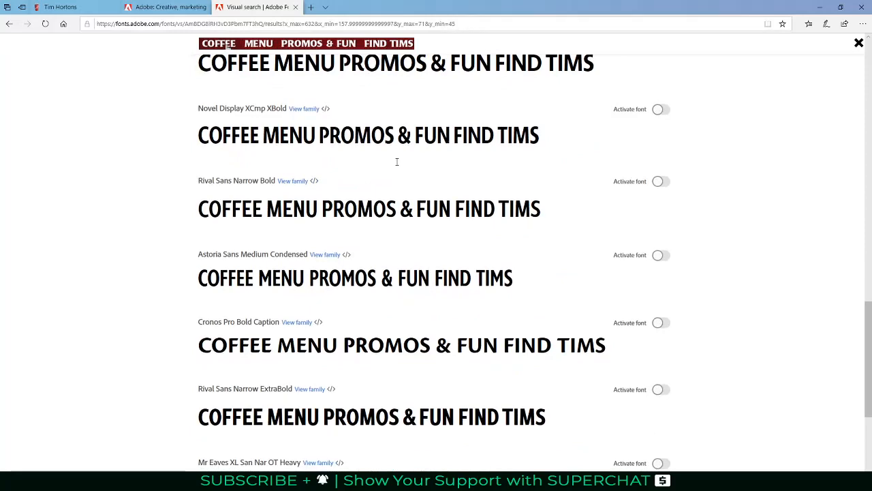
pyautogui.scroll(-1, 397, 161)
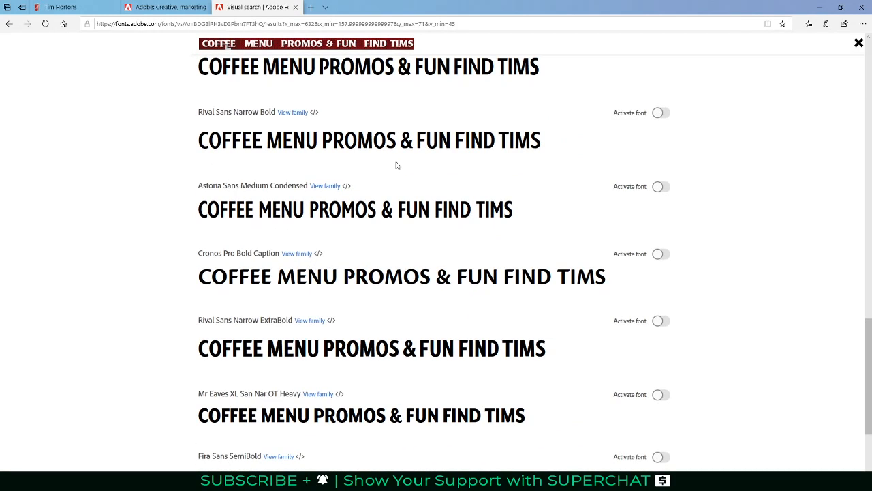
pyautogui.scroll(-2, 397, 165)
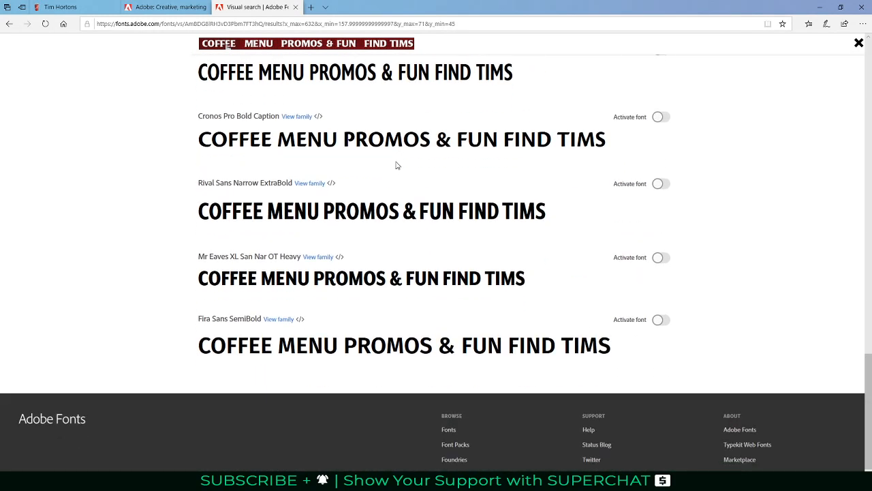
pyautogui.scroll(-1, 239, 195)
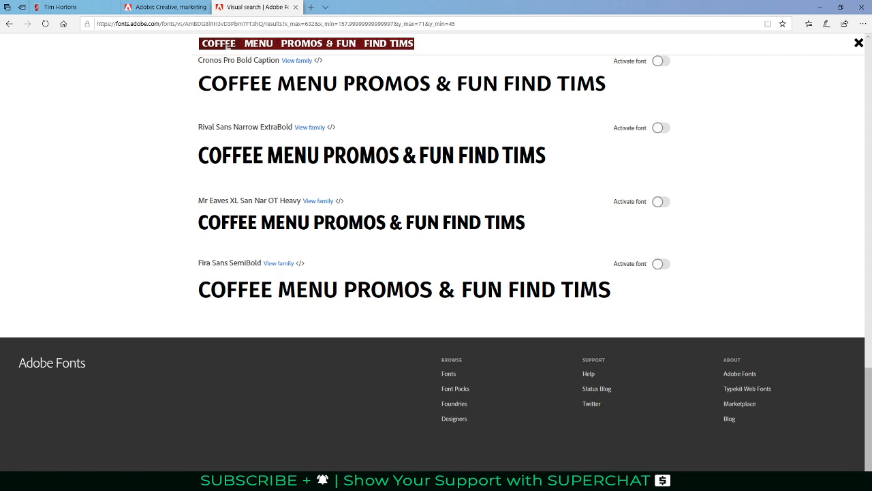
pyautogui.scroll(1, 314, 209)
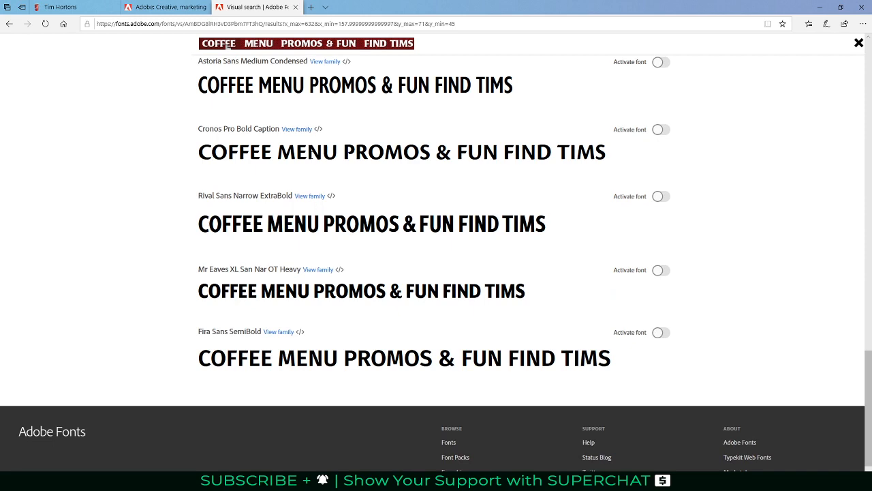
pyautogui.scroll(2, 311, 154)
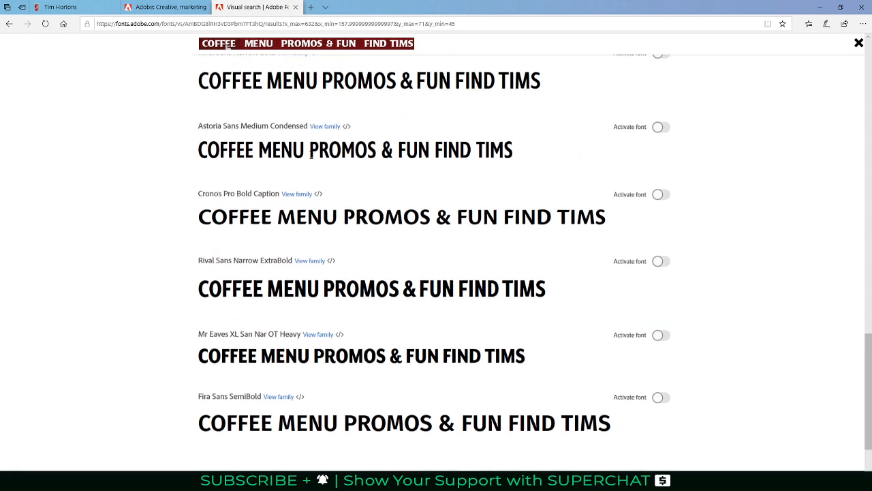
pyautogui.scroll(3, 310, 154)
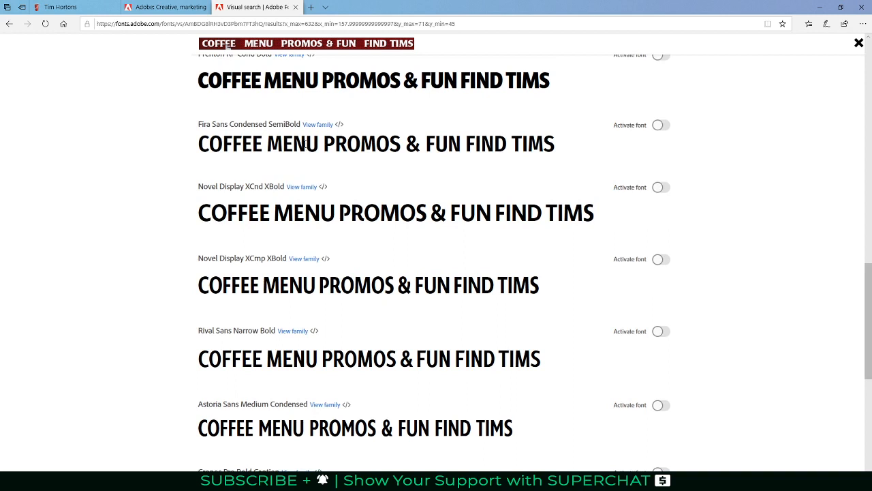
pyautogui.scroll(1, 247, 139)
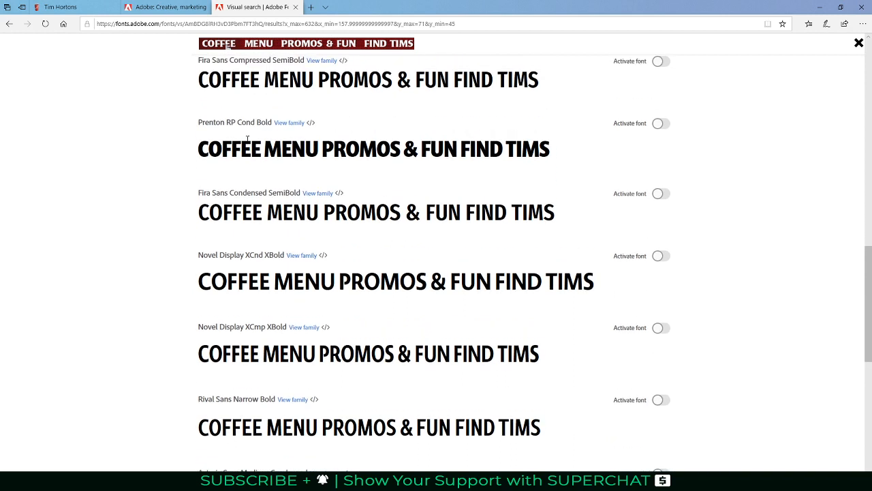
pyautogui.scroll(2, 220, 120)
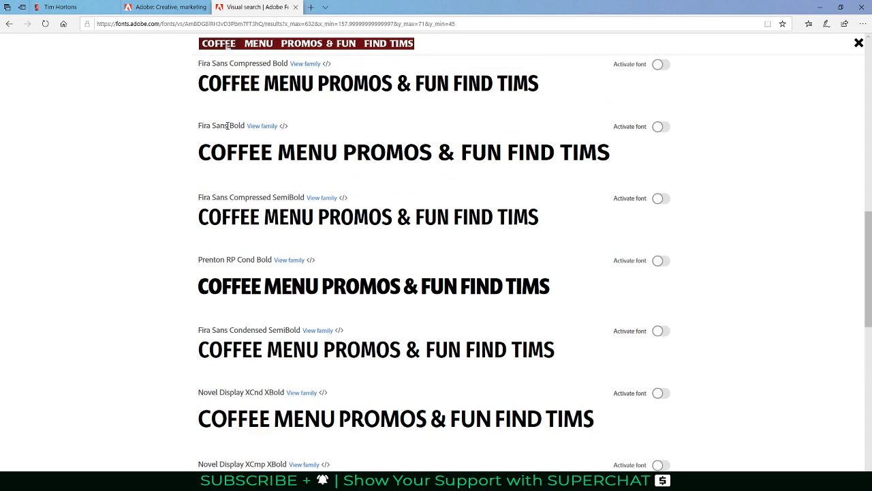
pyautogui.scroll(1, 228, 126)
pyautogui.scroll(1, 228, 128)
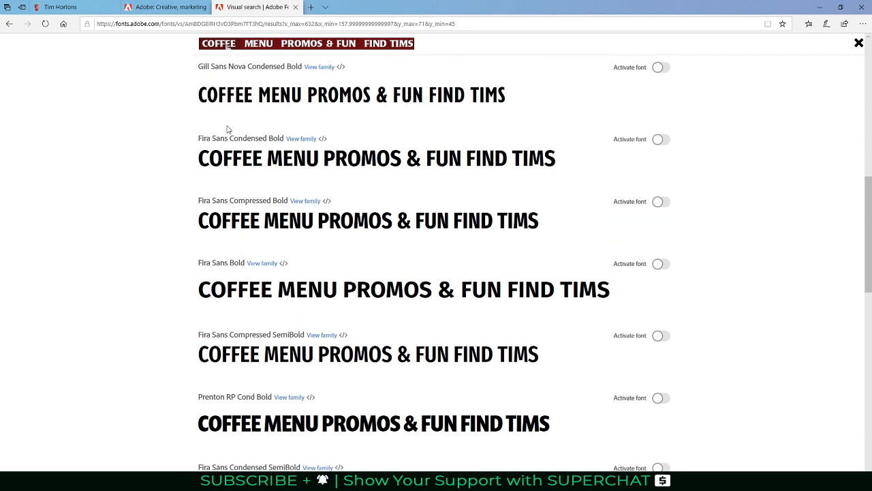
pyautogui.scroll(1, 227, 128)
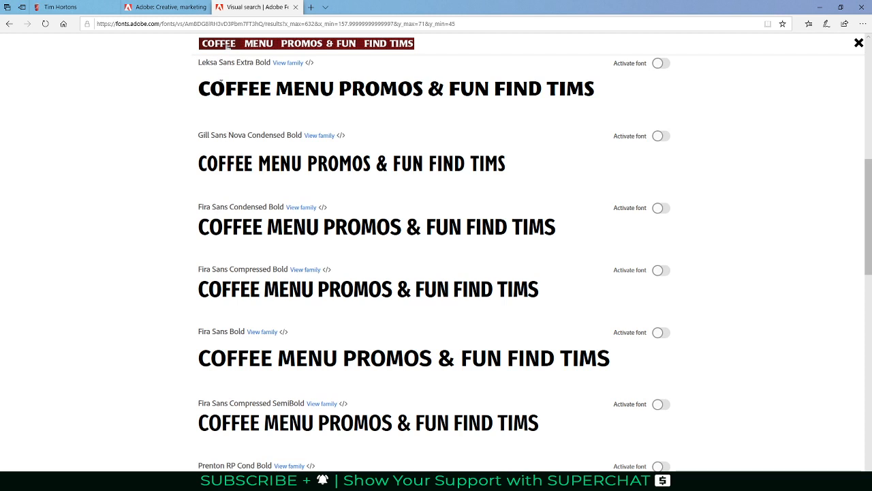
# Open the Leksa Sans family from the Leksa Sans Extra Bold result, activate Leksa Sans Bold and dismiss the activation notice
pyautogui.click(287, 65)
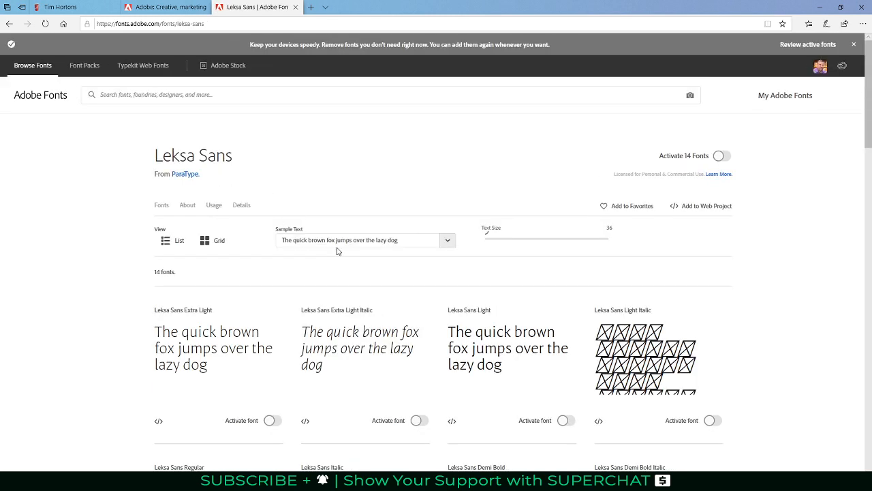
pyautogui.scroll(-2, 336, 249)
pyautogui.scroll(-2, 337, 248)
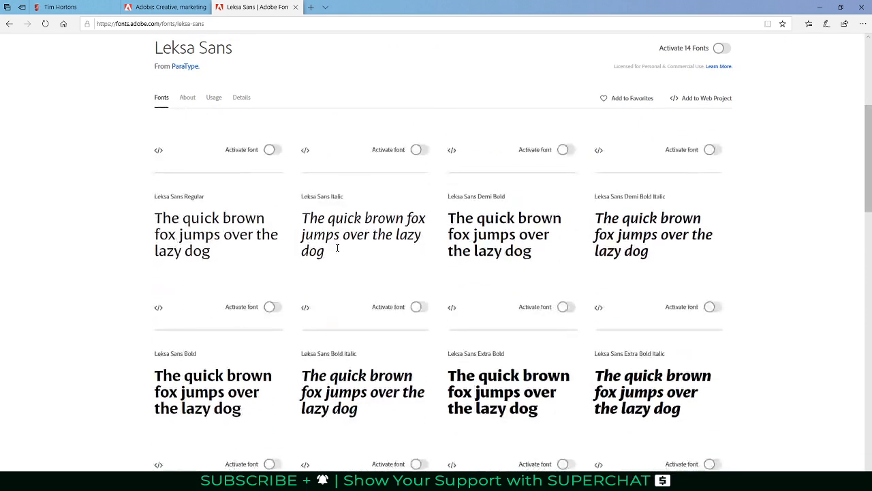
pyautogui.scroll(-2, 337, 249)
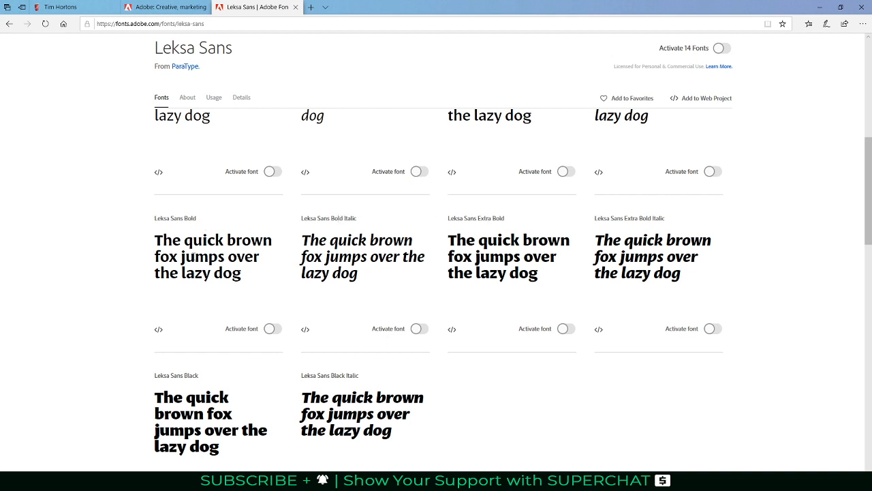
pyautogui.click(271, 329)
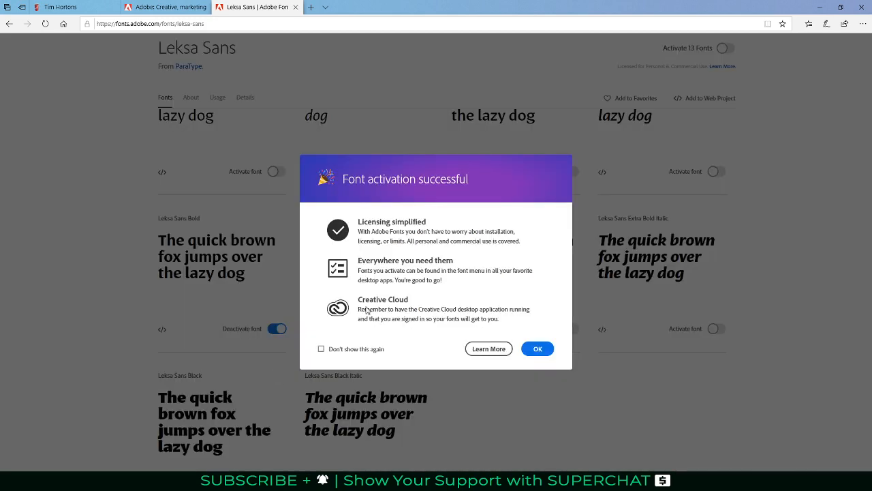
pyautogui.click(545, 349)
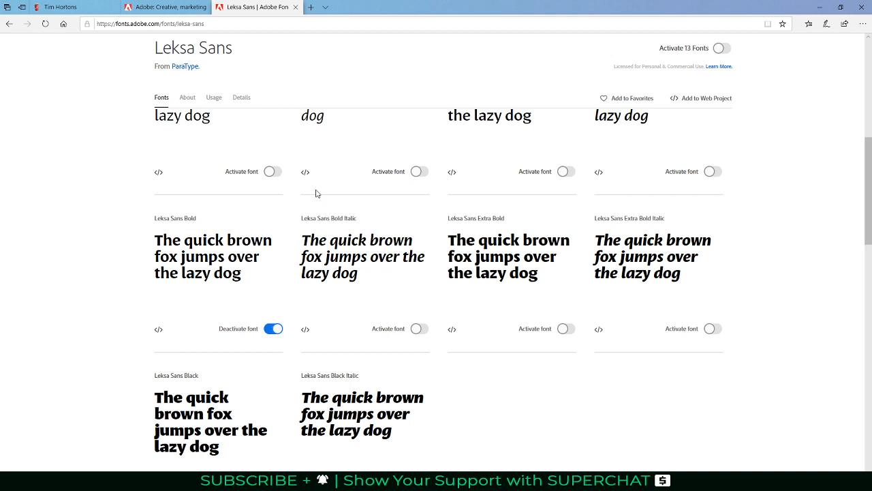
# Activate Leksa Sans Extra Bold, dismiss the activation notice and deactivate Leksa Sans Bold
pyautogui.scroll(-1, 330, 203)
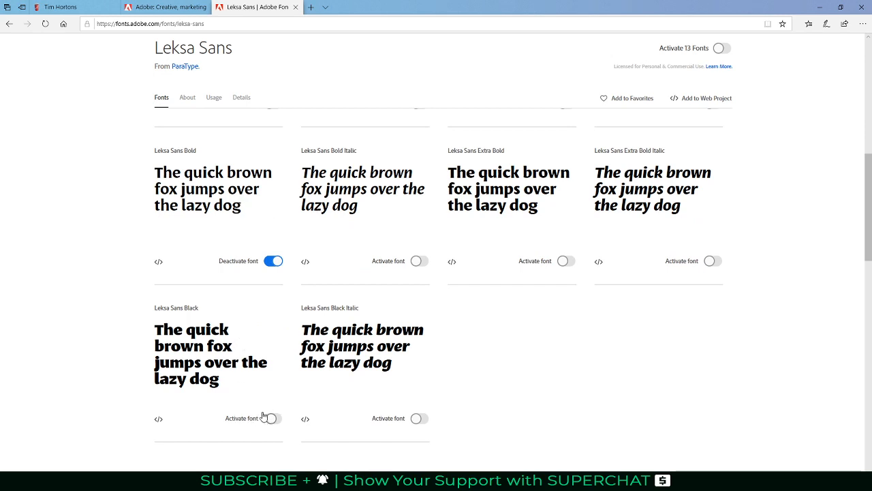
pyautogui.click(563, 261)
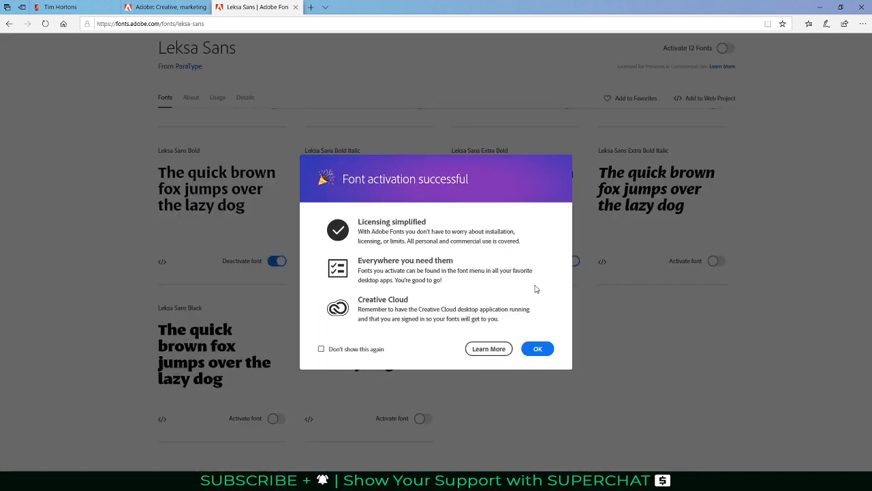
pyautogui.click(536, 352)
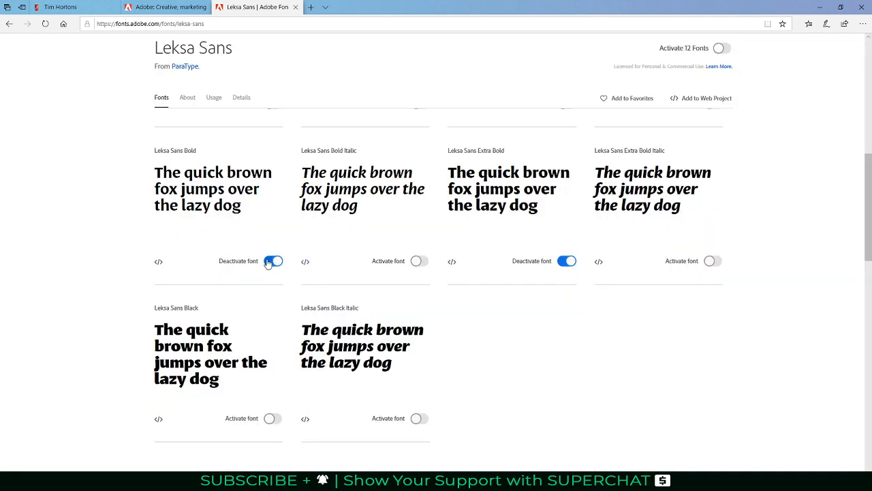
pyautogui.click(270, 262)
# Switch from the browser to Adobe Captivate and apply the Coastal theme to the project, accepting the loss of style overrides
pyautogui.click(816, 8)
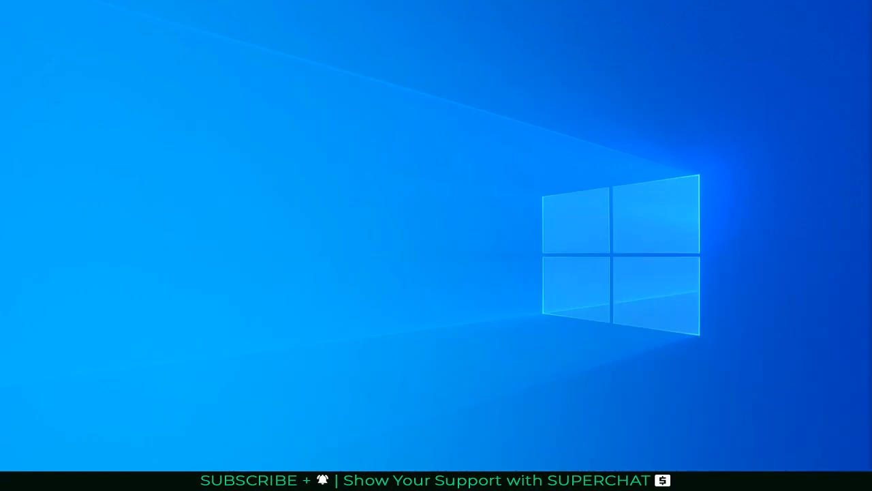
pyautogui.click(545, 480)
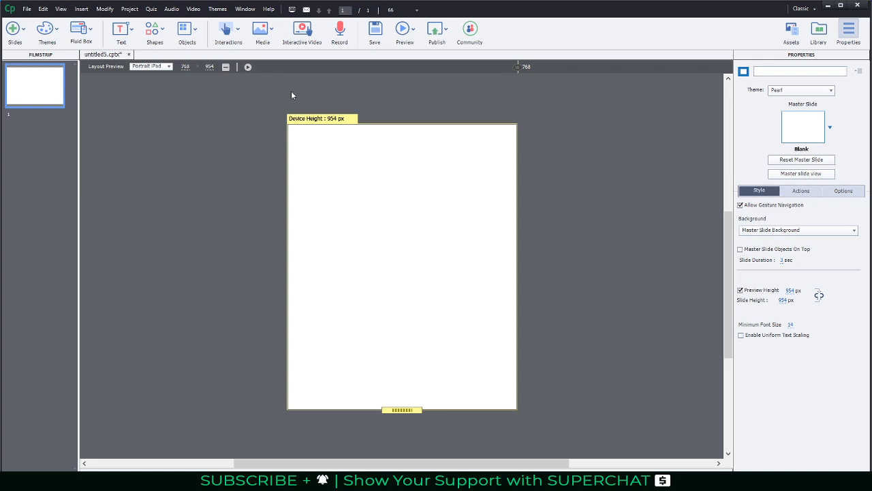
pyautogui.click(54, 31)
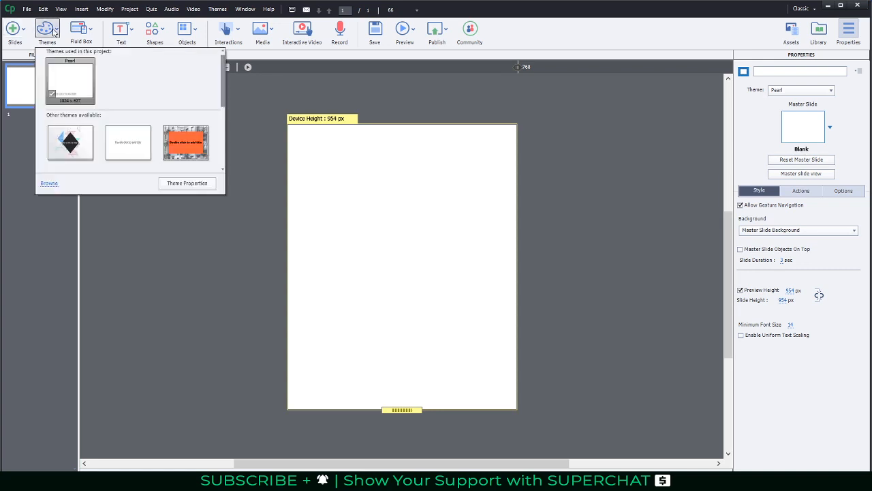
pyautogui.scroll(-1, 112, 104)
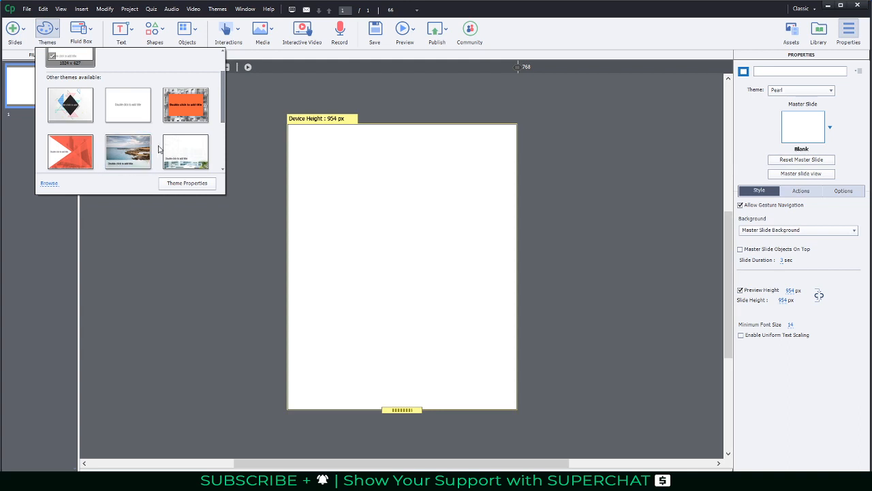
pyautogui.scroll(-1, 158, 149)
pyautogui.scroll(-1, 158, 149)
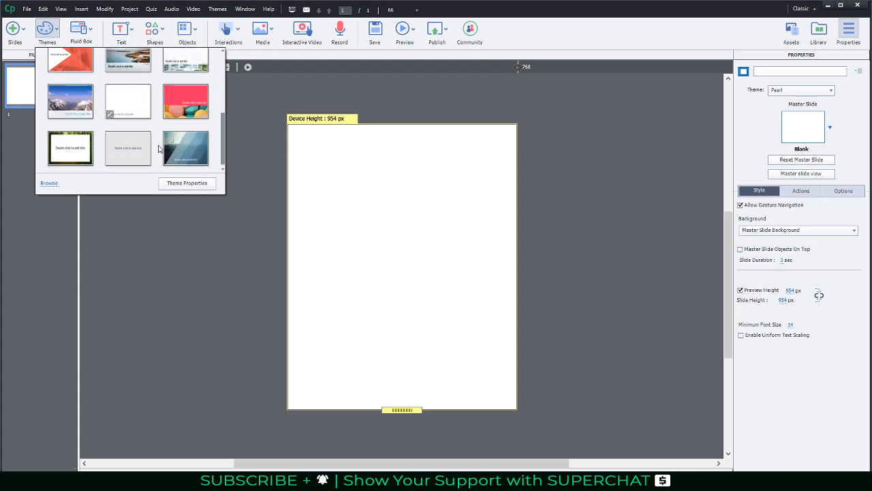
pyautogui.click(117, 65)
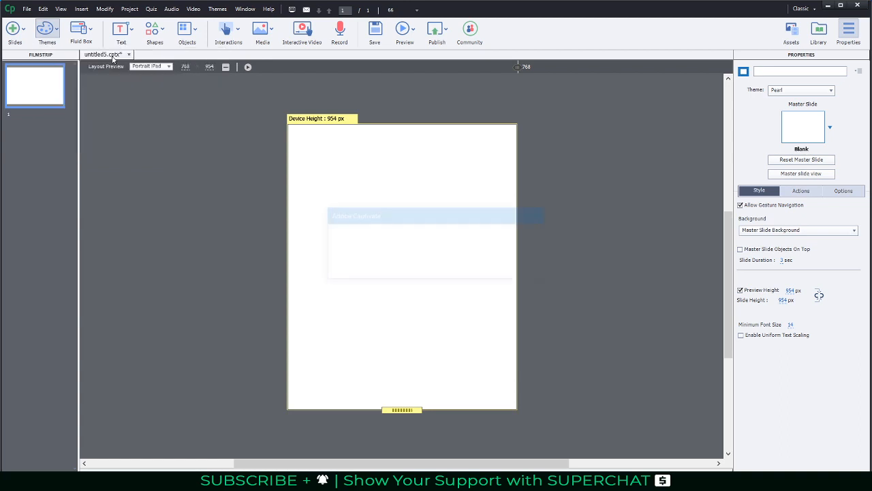
pyautogui.click(482, 268)
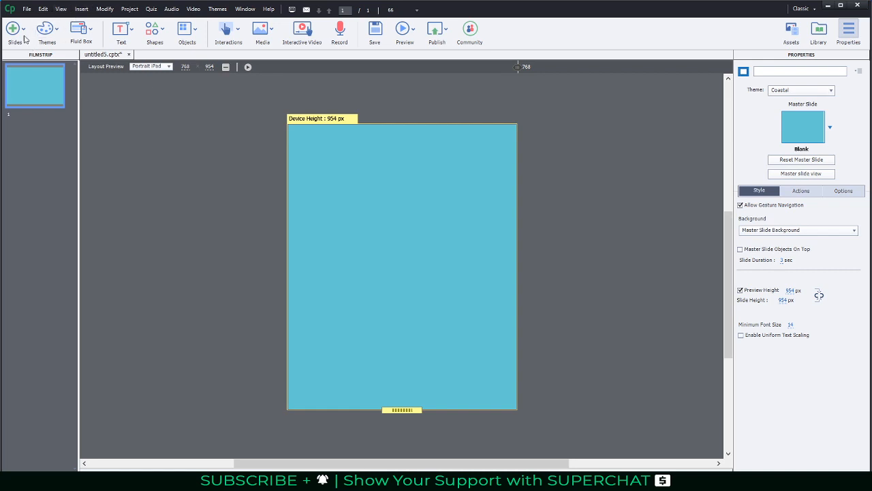
# Insert a new slide from the Content 05 master slide and set the layout preview to Desktop
pyautogui.click(85, 10)
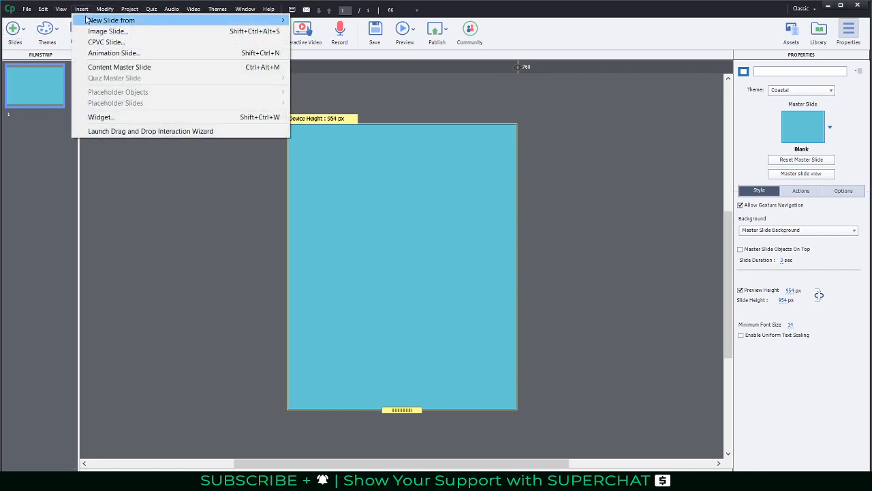
pyautogui.moveTo(125, 22)
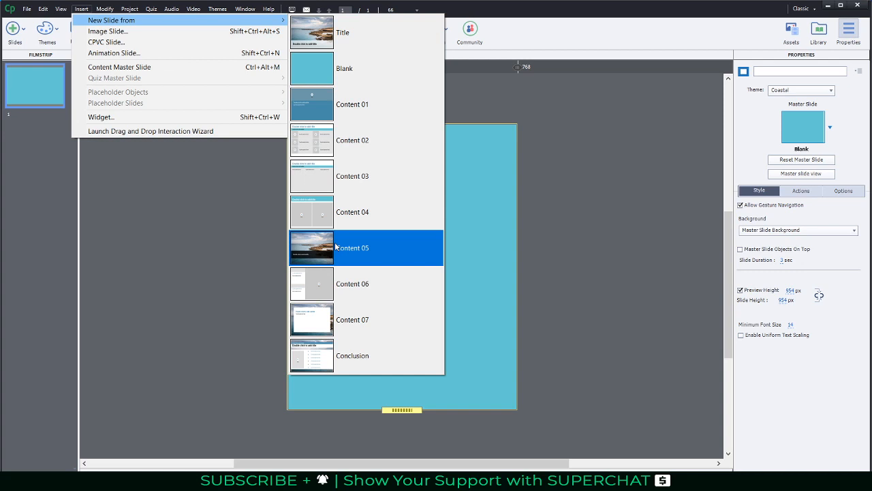
pyautogui.click(385, 255)
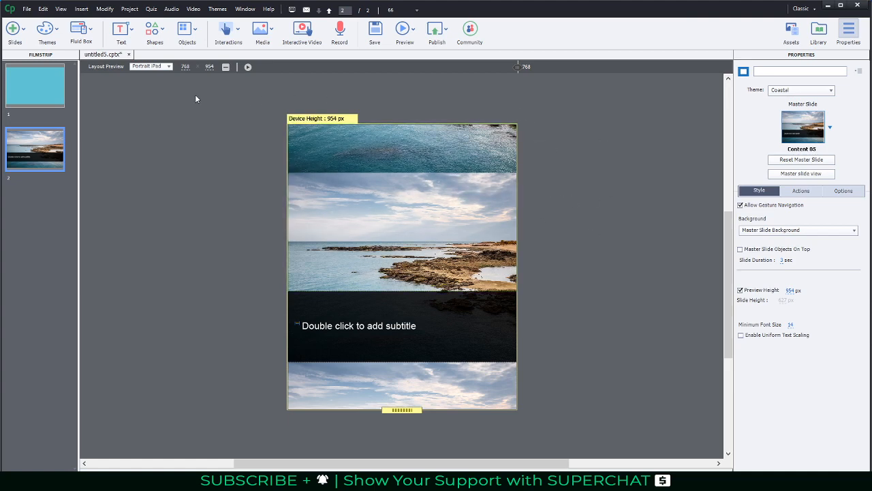
pyautogui.click(152, 66)
pyautogui.click(146, 75)
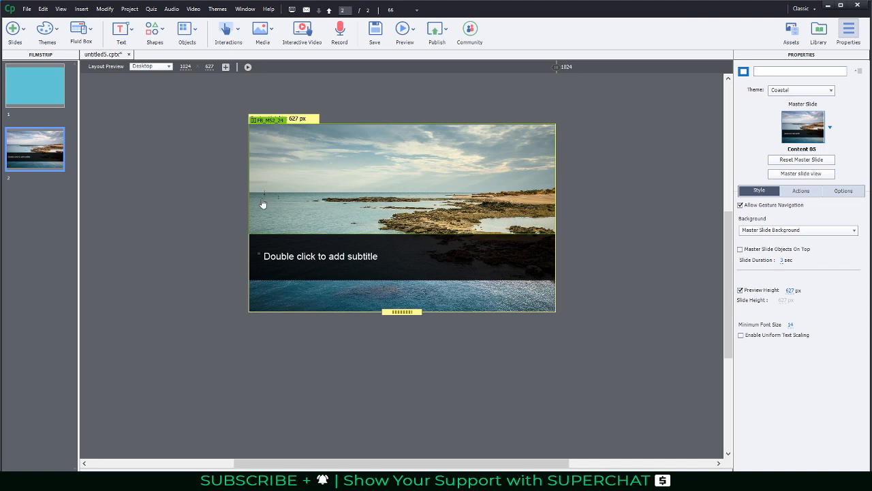
# Apply the white Pearl theme to the project, accepting the loss of object style overrides
pyautogui.click(49, 31)
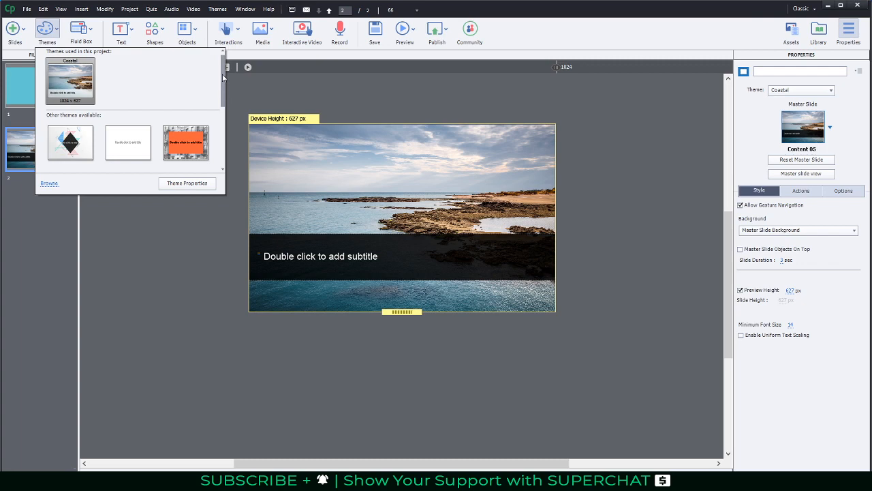
pyautogui.moveTo(222, 77); pyautogui.dragTo(220, 136)
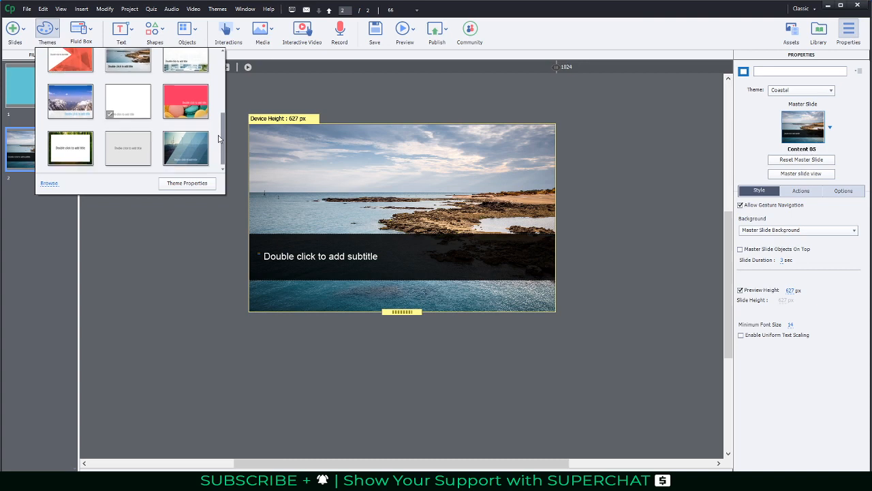
pyautogui.click(130, 101)
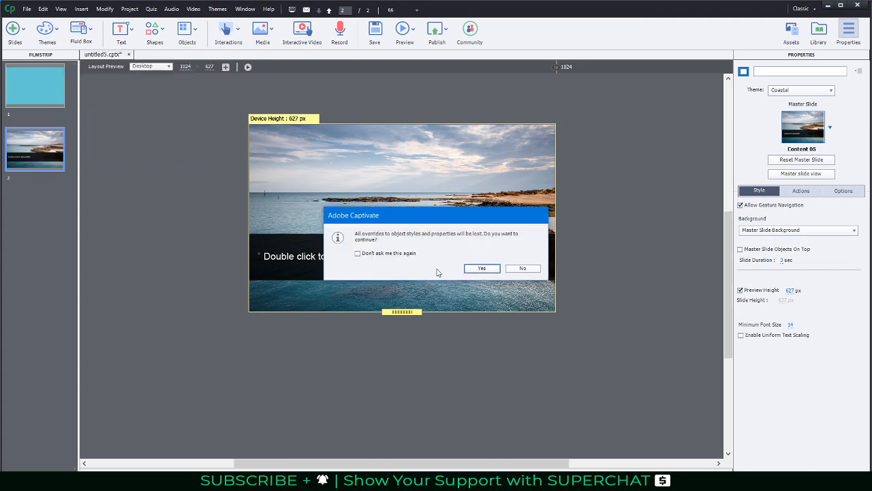
pyautogui.click(481, 268)
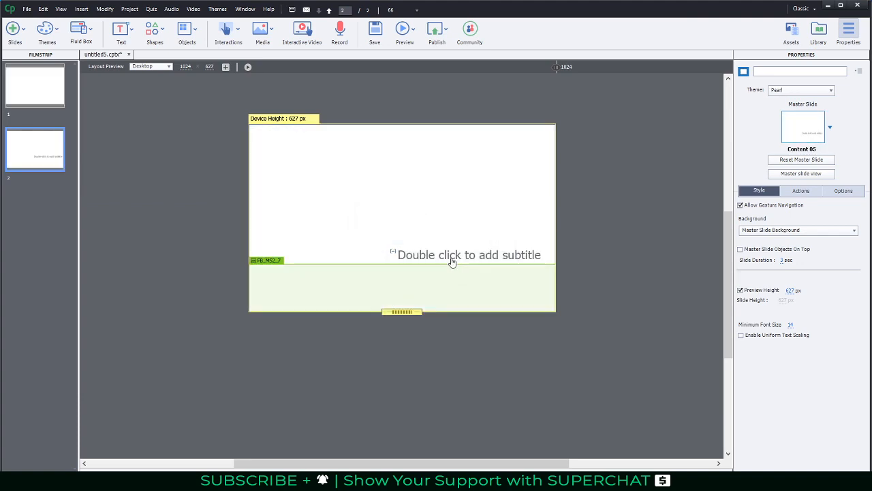
# Reset slide 2 to its Content 05 master slide and open the master slide view
pyautogui.click(47, 91)
pyautogui.click(46, 137)
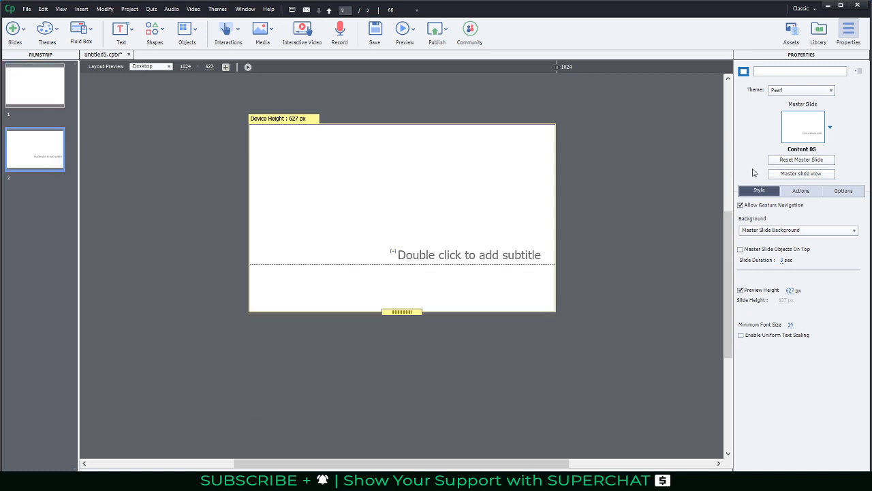
pyautogui.click(802, 161)
pyautogui.click(801, 174)
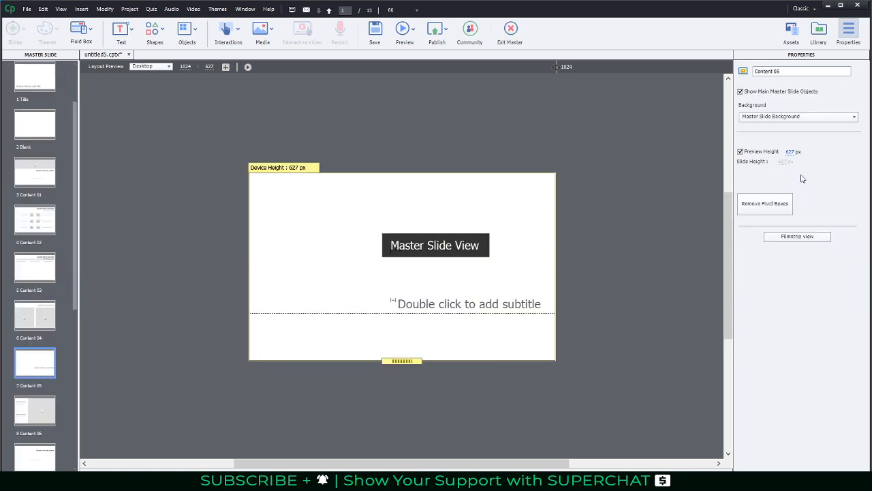
pyautogui.scroll(2, 75, 105)
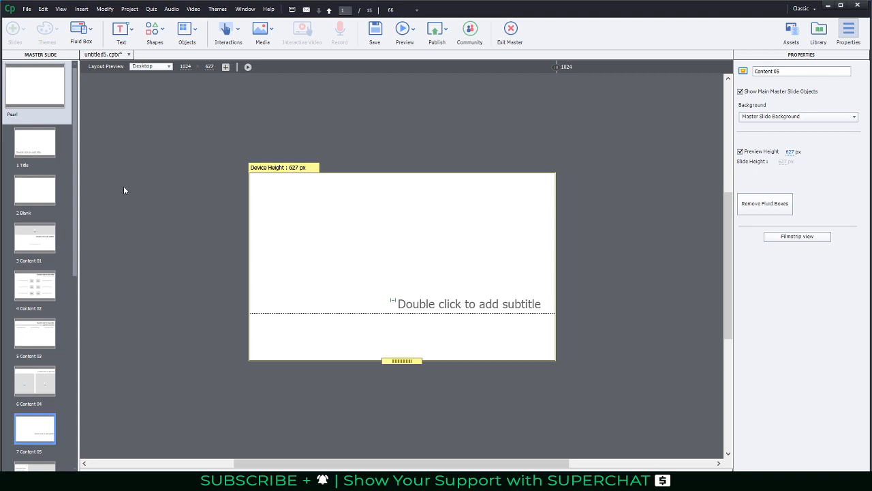
# Preview the Content 05 master slide in the Portrait iPad layout and try a preview height of 40 px
pyautogui.click(169, 66)
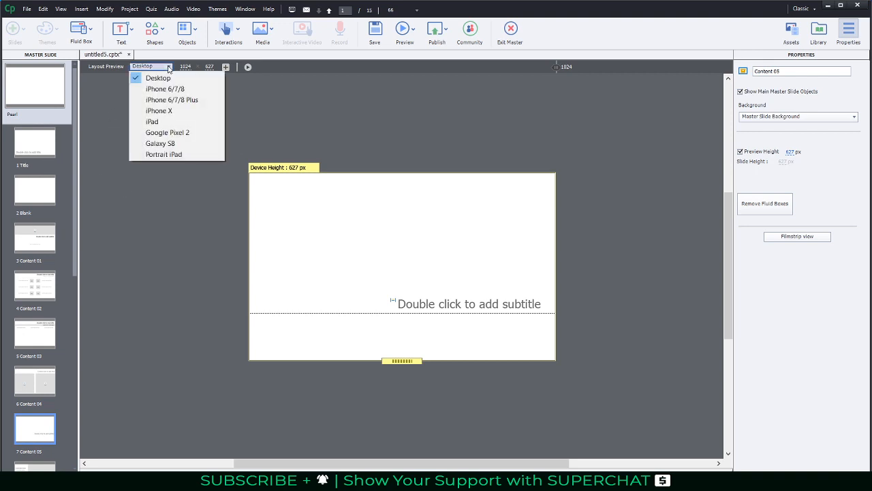
pyautogui.click(179, 154)
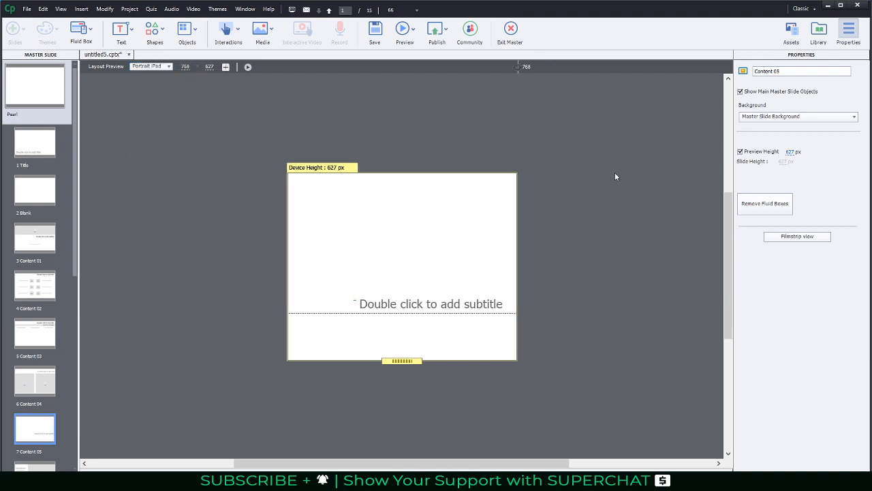
pyautogui.click(790, 153)
pyautogui.click(163, 67)
pyautogui.click(163, 69)
pyautogui.click(793, 152)
pyautogui.write('40')
pyautogui.press('Return')
# Try a preview height of 954 px for the Content 05 master slide and return the layout preview to Desktop
pyautogui.click(742, 153)
pyautogui.click(743, 153)
pyautogui.click(793, 152)
pyautogui.write('954')
pyautogui.press('Return')
pyautogui.moveTo(404, 363); pyautogui.dragTo(398, 403)
pyautogui.click(169, 67)
pyautogui.click(167, 78)
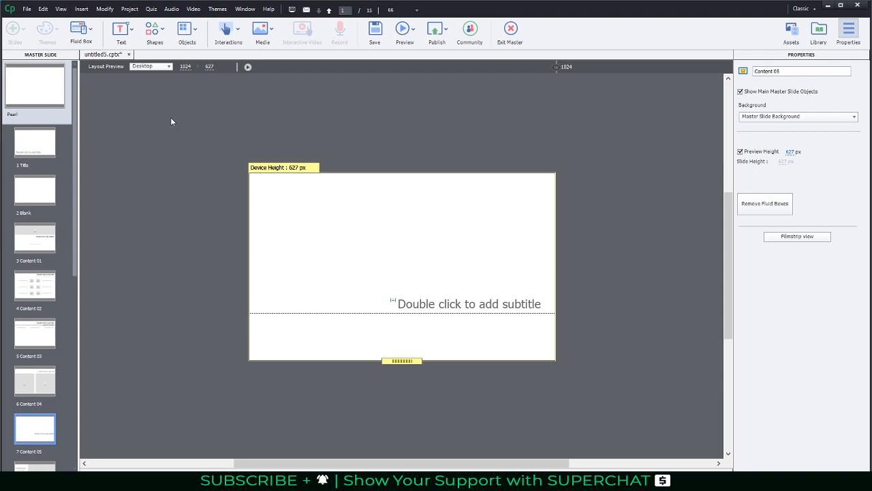
# Select the Pearl main master slide and check its available Fluid Box options
pyautogui.click(39, 81)
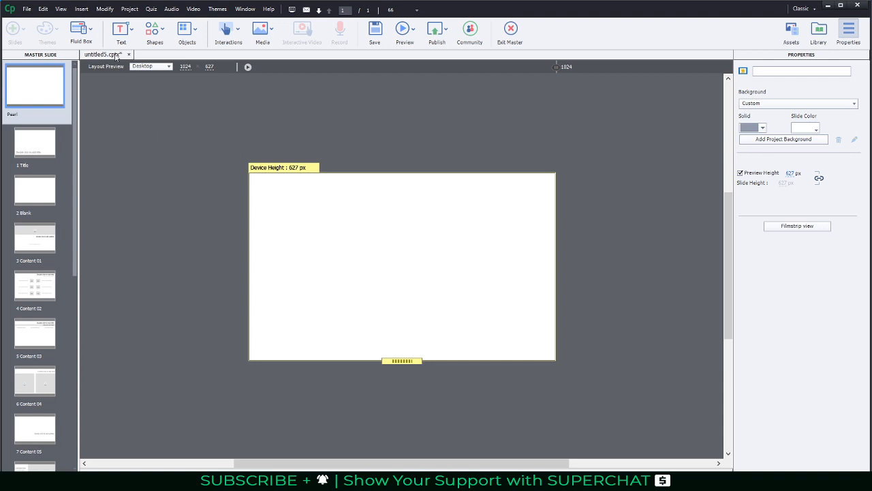
pyautogui.click(94, 24)
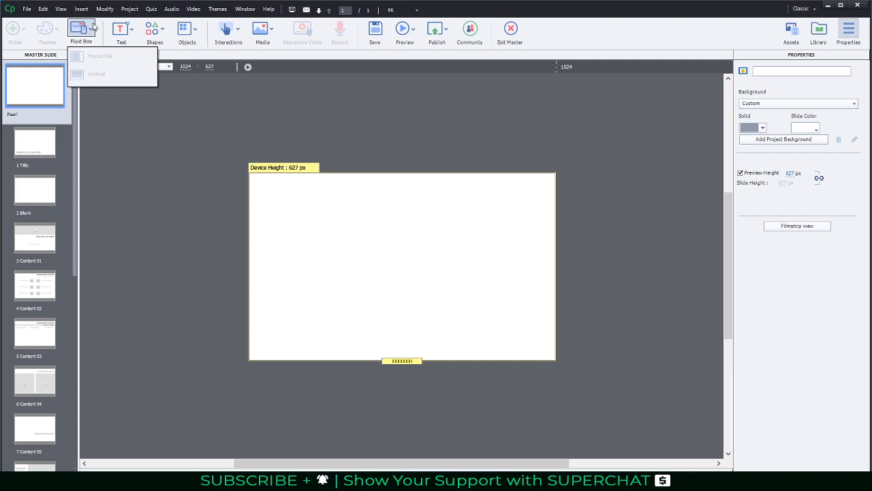
pyautogui.click(592, 121)
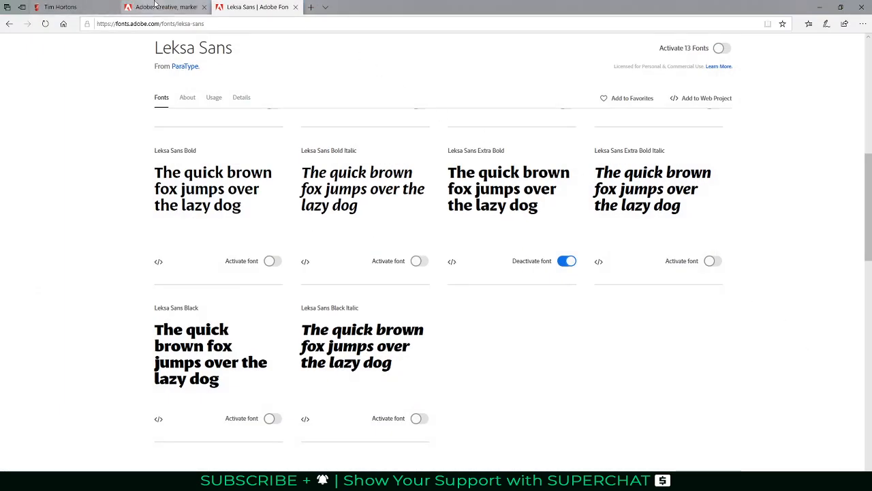
# Return to the Tim Hortons website in the browser and capture a screenshot of the Join the Team Today! banner
pyautogui.click(154, 7)
pyautogui.click(75, 7)
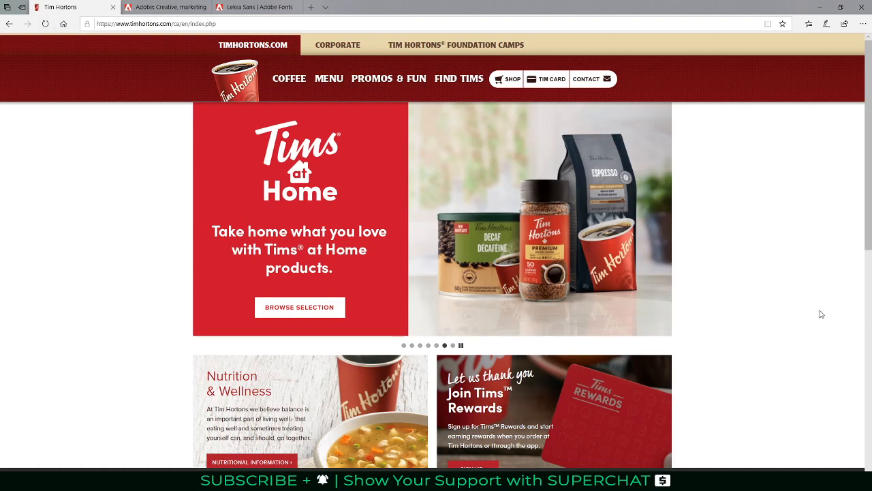
pyautogui.scroll(-5, 820, 308)
pyautogui.scroll(5, 820, 309)
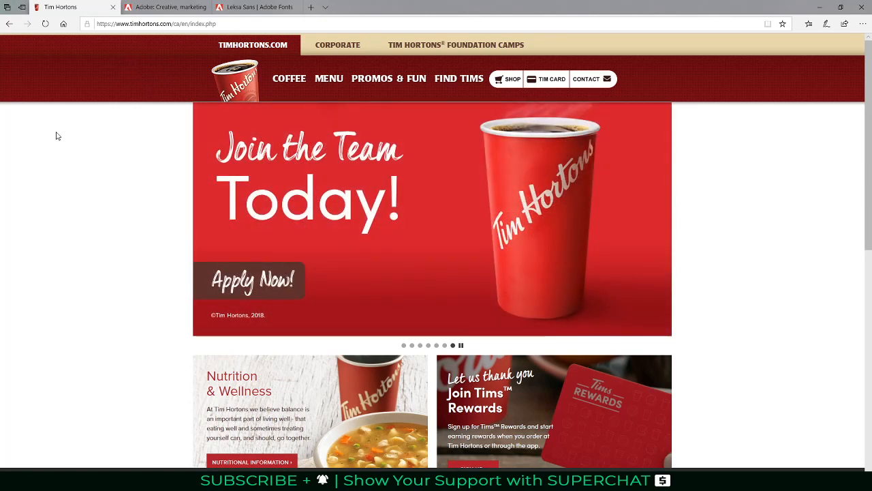
pyautogui.press('Print')
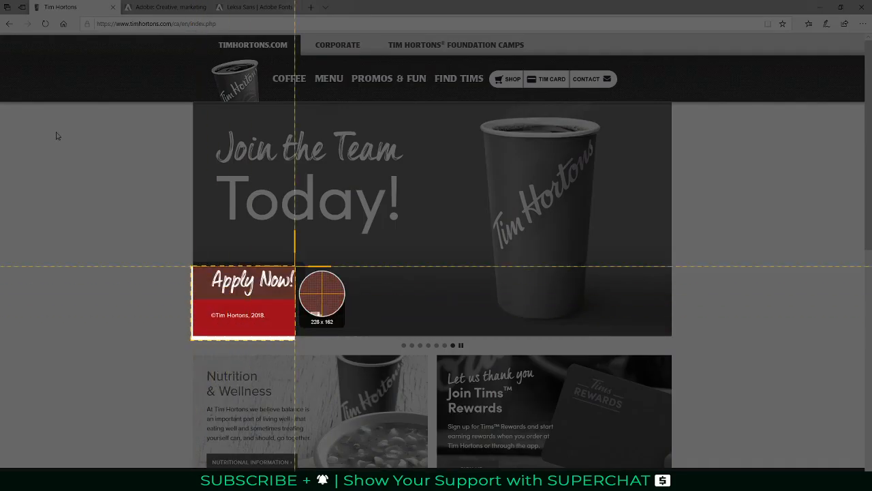
pyautogui.click(670, 89)
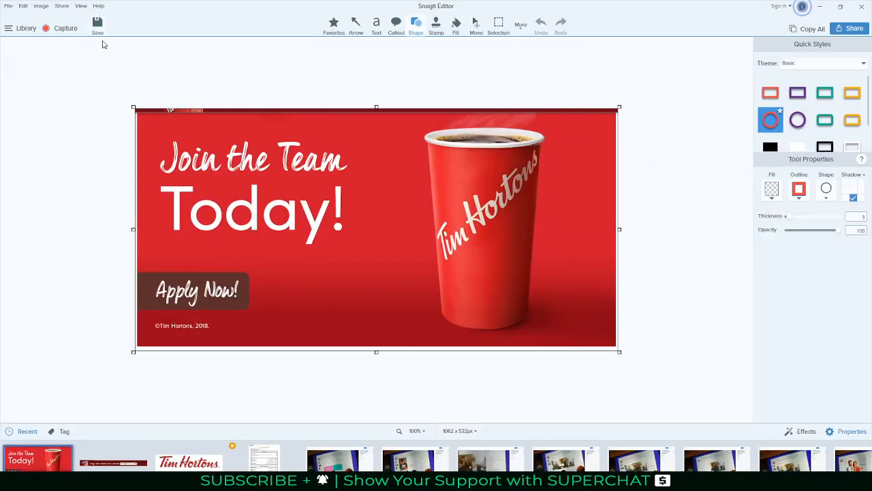
# Save the banner capture as 2019-10-14_12-23-33.png in the Tim Hortons folder and return to Adobe Captivate
pyautogui.click(98, 26)
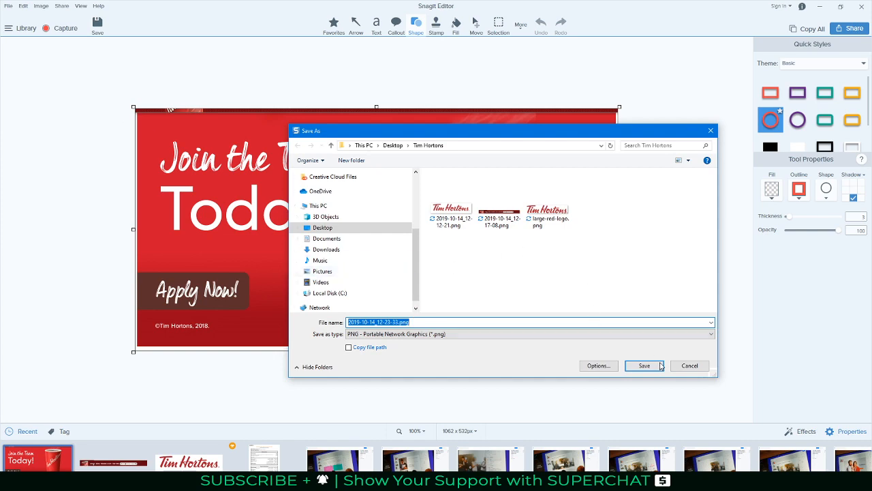
pyautogui.click(660, 366)
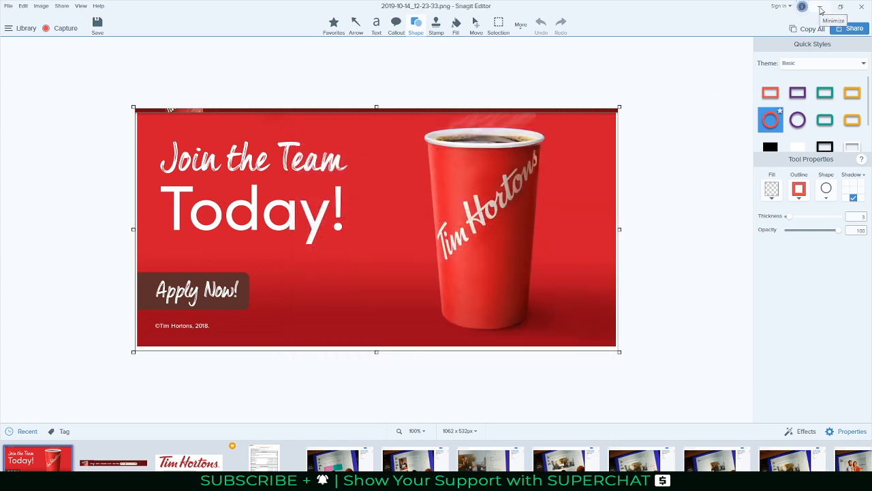
pyautogui.click(821, 10)
pyautogui.click(822, 6)
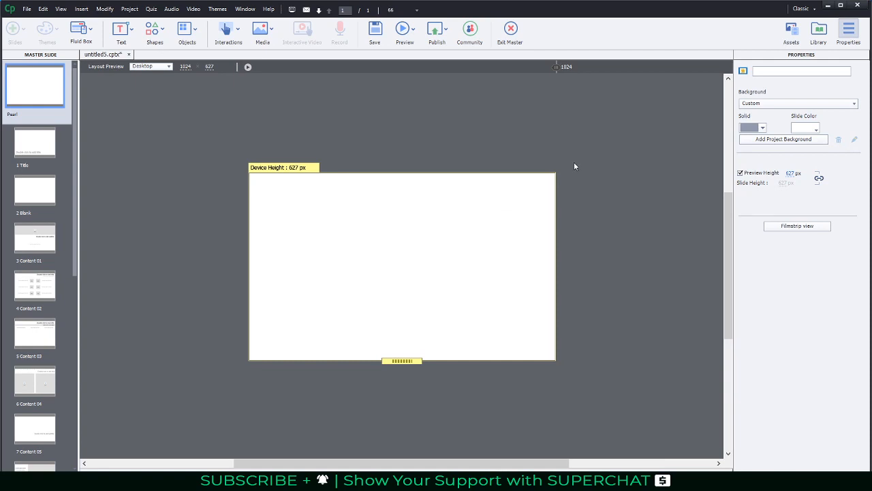
# Insert the image 2019-10-14_12-23-33.png from the Tim Hortons folder onto the Pearl main master slide
pyautogui.click(267, 34)
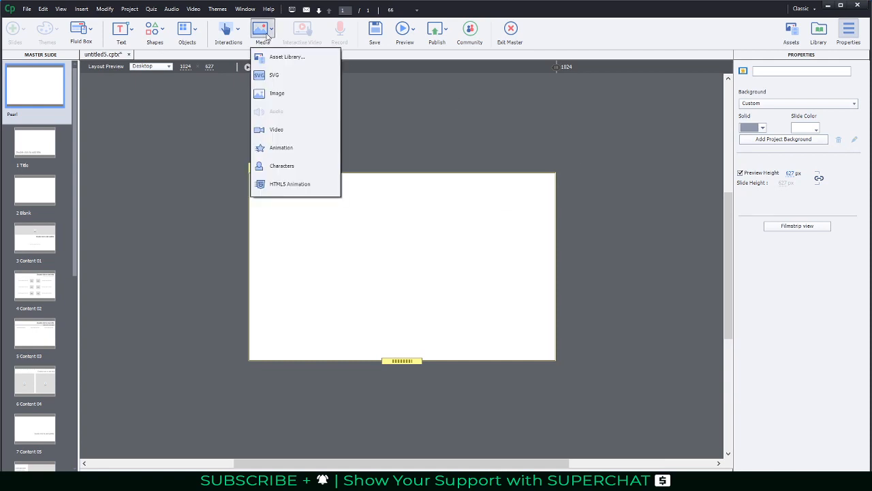
pyautogui.click(277, 93)
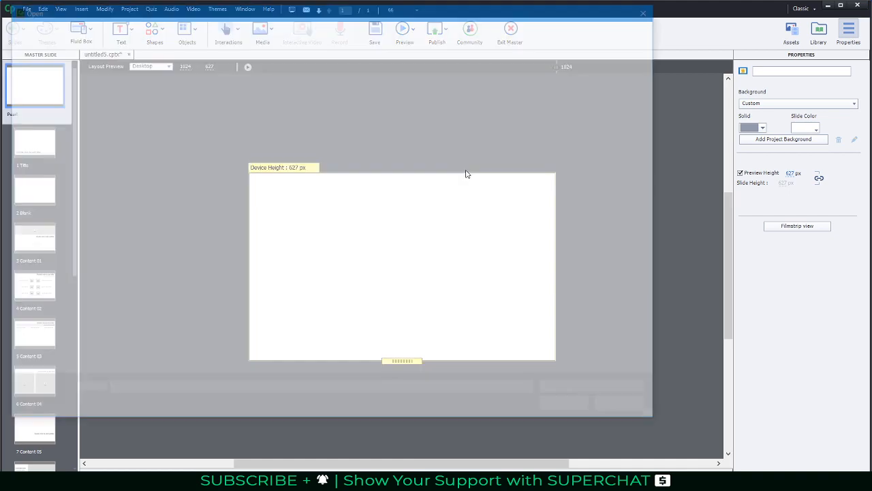
pyautogui.doubleClick(210, 110)
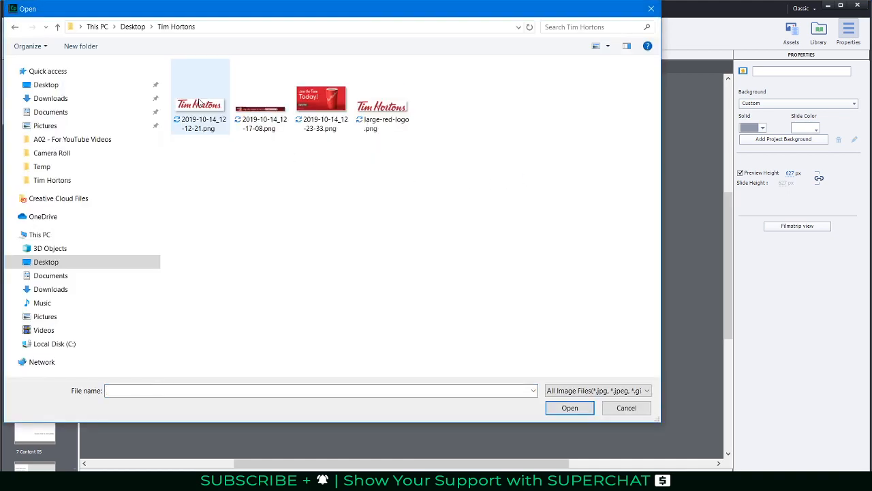
pyautogui.click(311, 113)
pyautogui.click(565, 408)
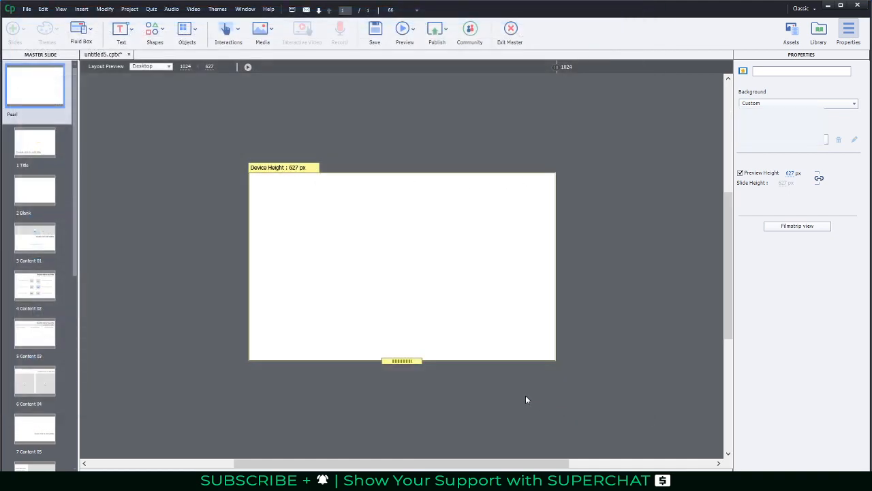